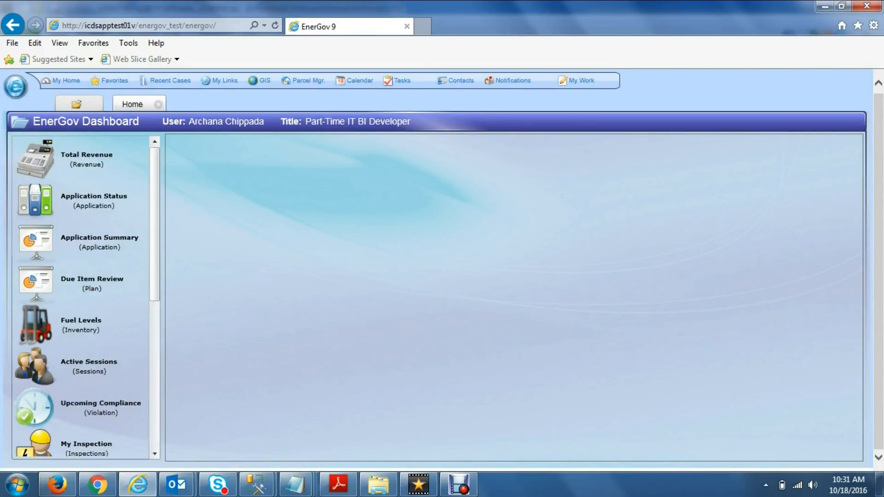
Open permit CBC2016-0102 from Recent Cases, review its Contacts, and start adding a contact.
left_click(169, 80)
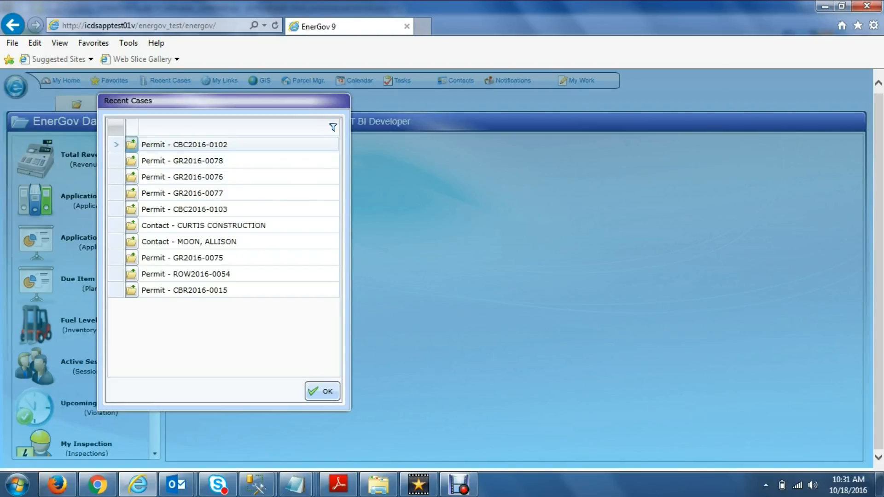
left_click(131, 144)
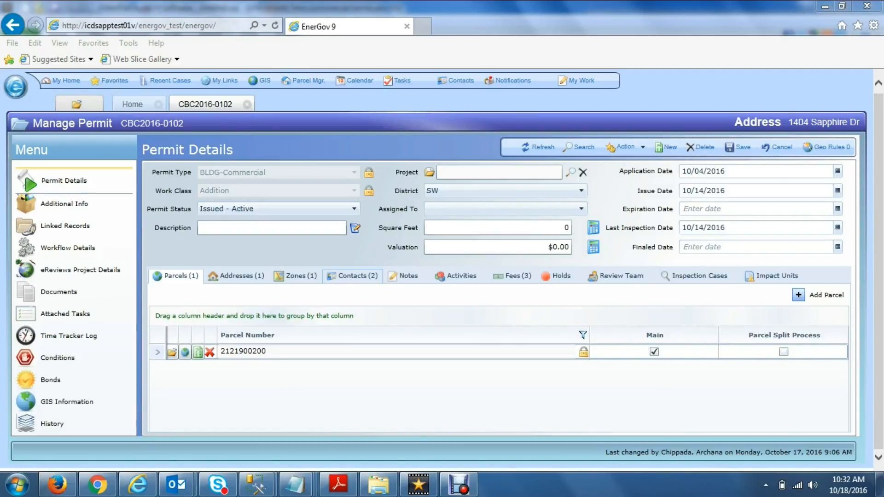
left_click(353, 276)
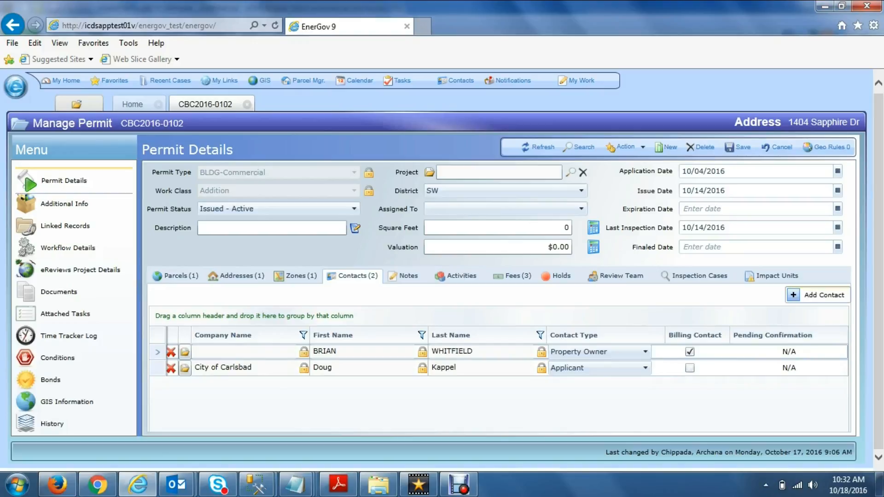
left_click(817, 295)
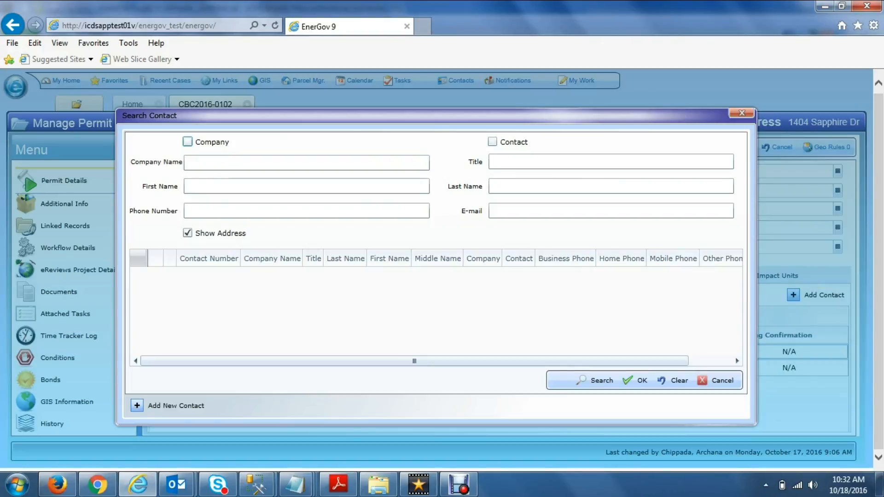
Search contacts by the person's first and last name and add the ALLGIRE GNRL CONTRACTORS INC match.
left_click(306, 186)
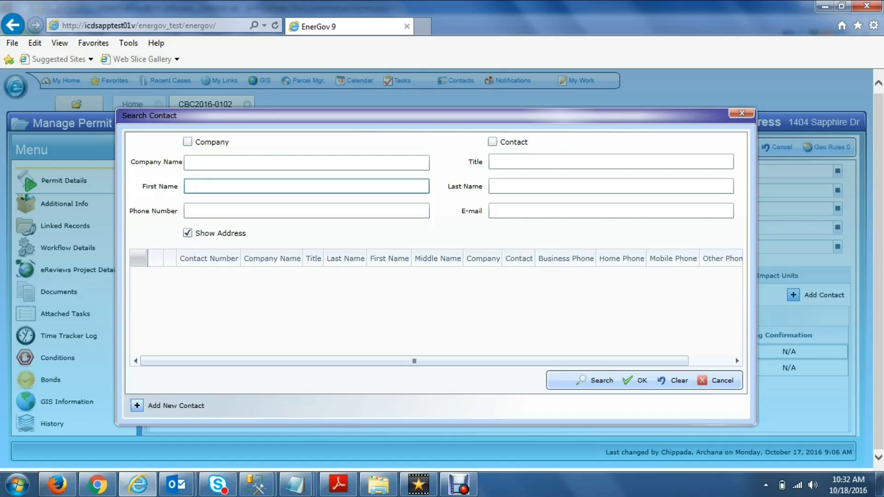
type("Archa")
key("BackSpace")
key("BackSpace")
key("BackSpace")
key("BackSpace")
key("BackSpace")
key("Tab")
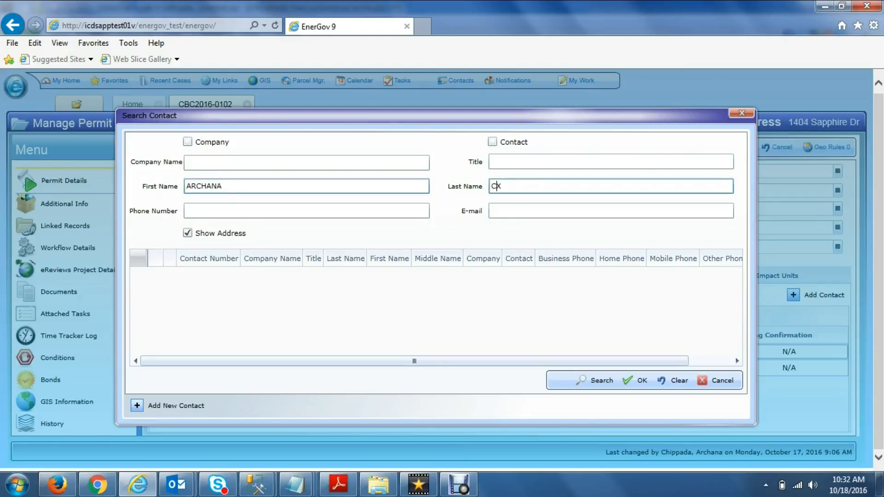
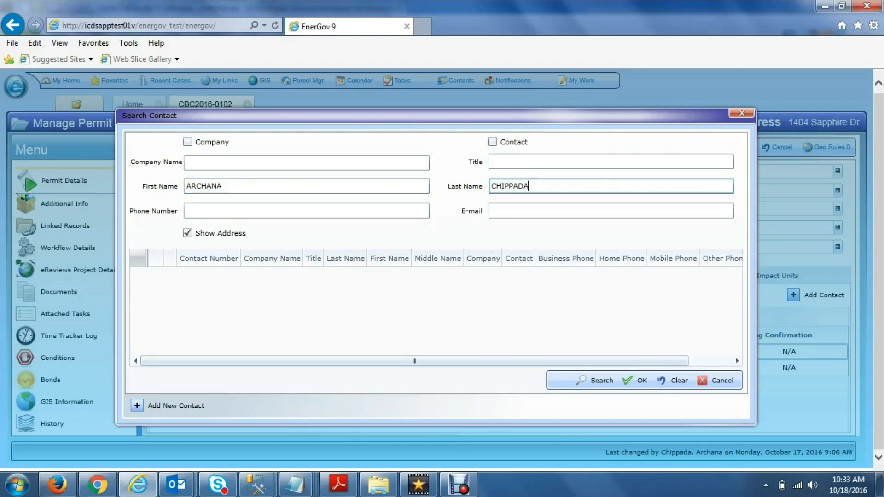
left_click(597, 381)
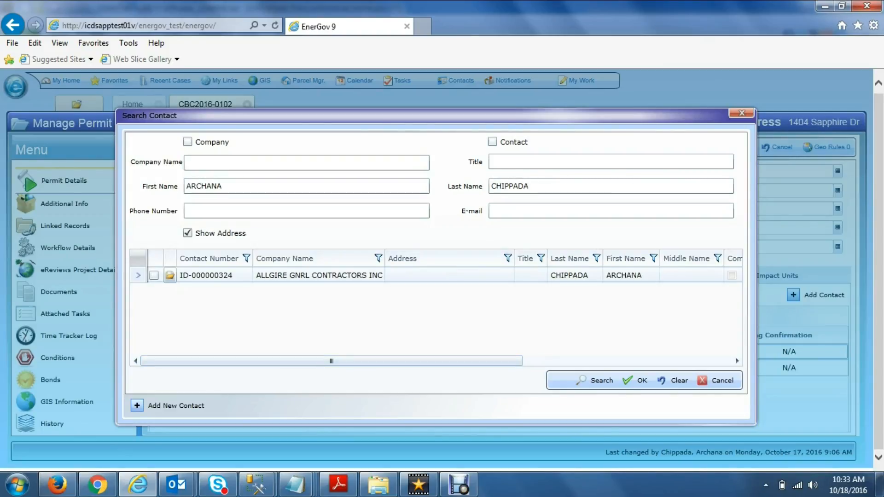
left_click(170, 275)
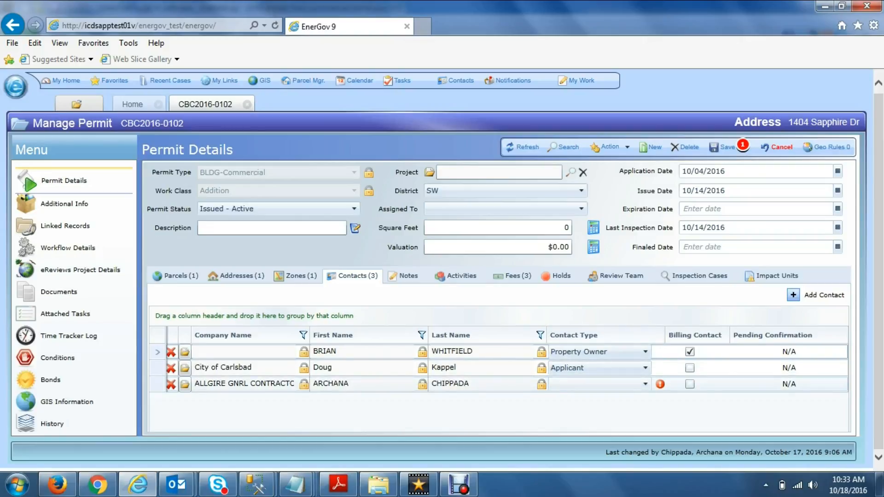
Set the third contact's type to Contractor, accept the license warning, and begin another contact.
left_click(598, 384)
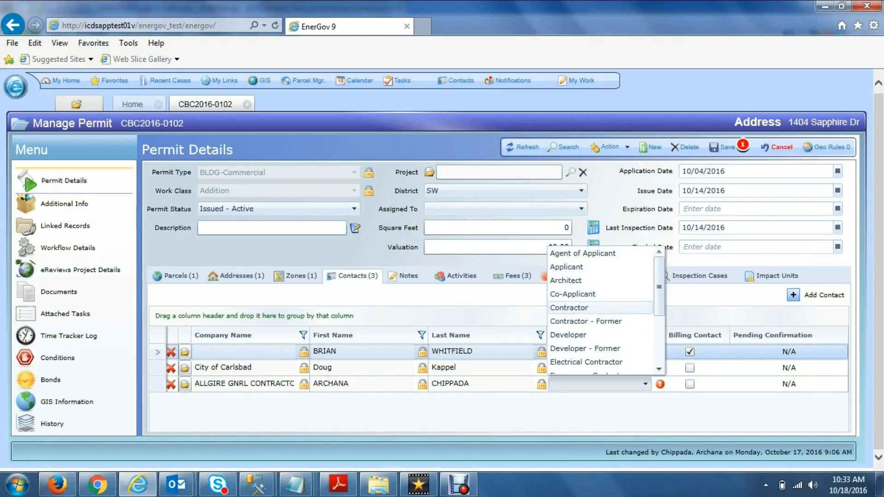
left_click(569, 307)
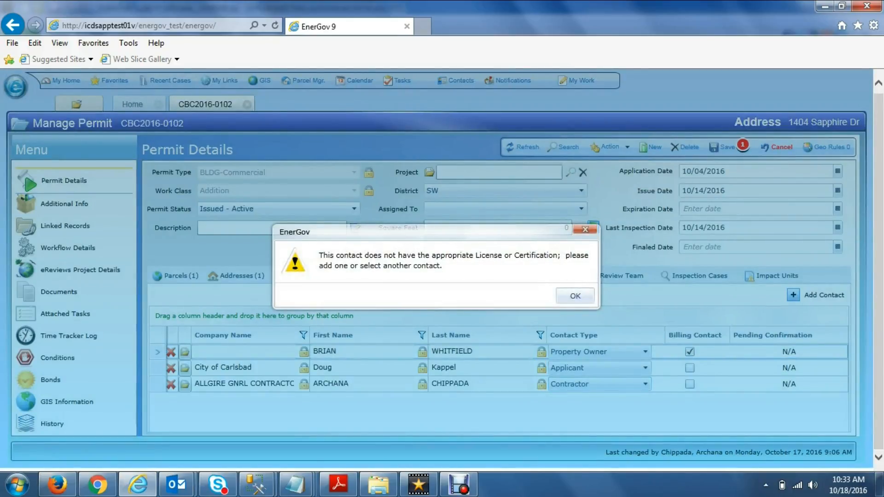
key("Return")
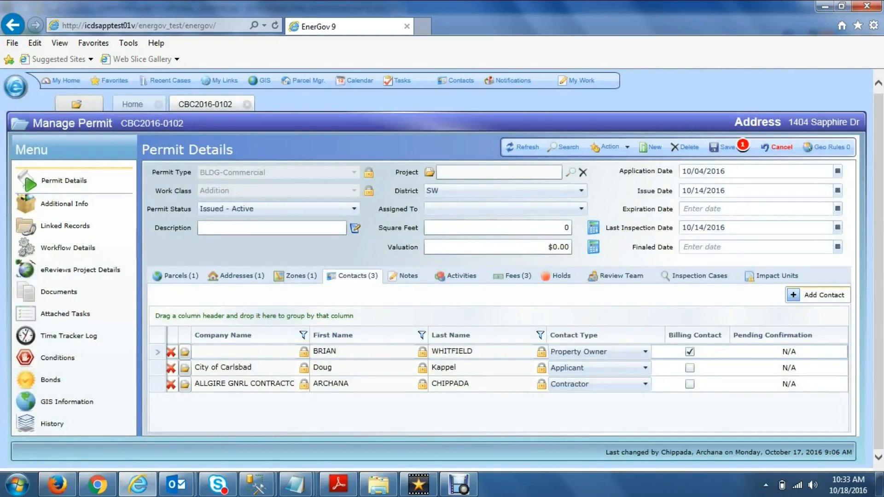
left_click(818, 295)
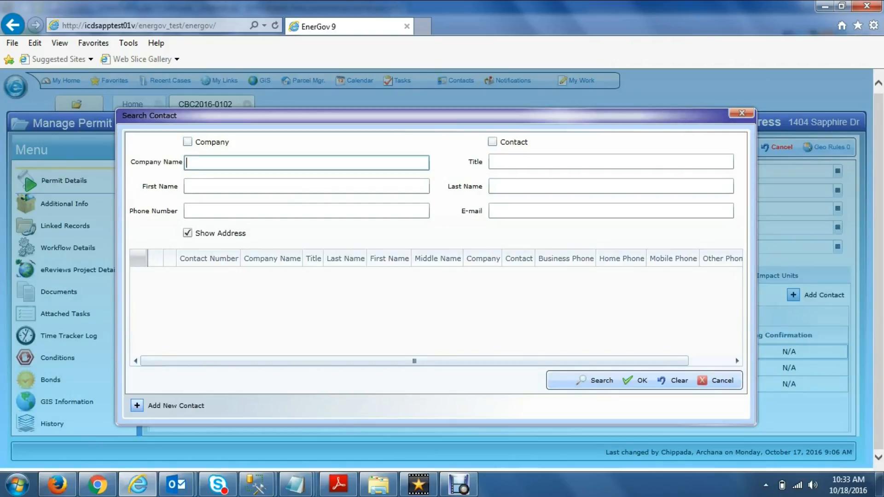
Search Company Name for CUP CAKE, trimming the extra word CHRISITE, and find no existing match.
type("CHRISITE CUP CAKE")
key("Return")
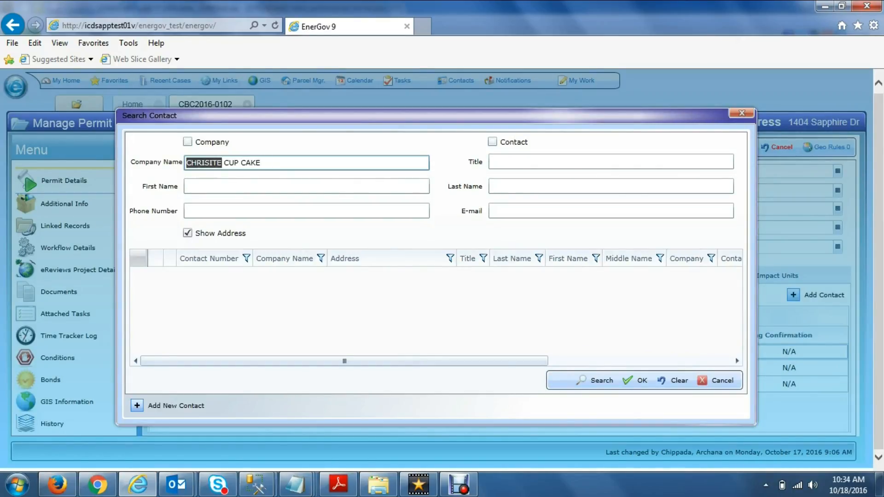
key("BackSpace")
key("Delete")
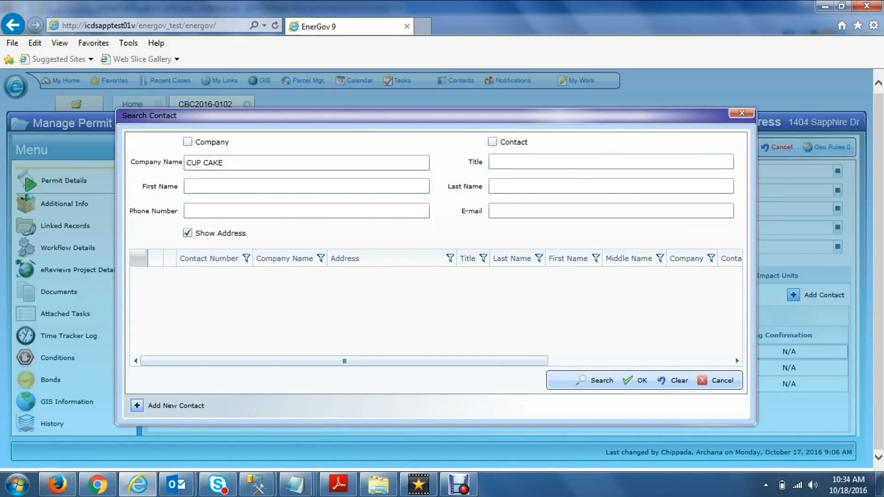
key("Return")
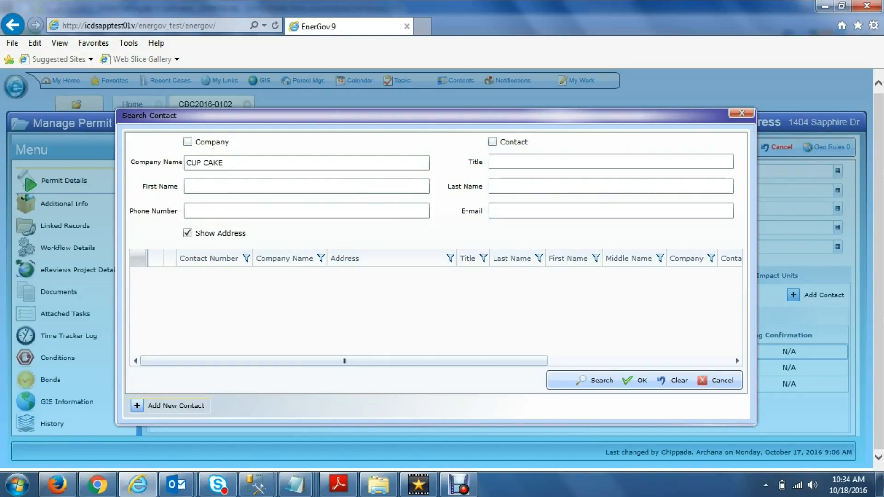
Create a new company contact and prefix its name with DJ to read DJ CUP CAKE.
left_click(175, 405)
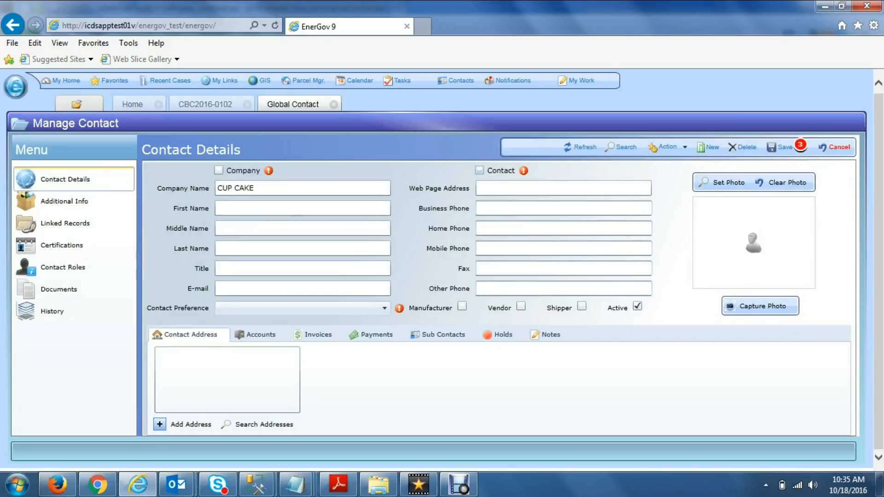
left_click(219, 170)
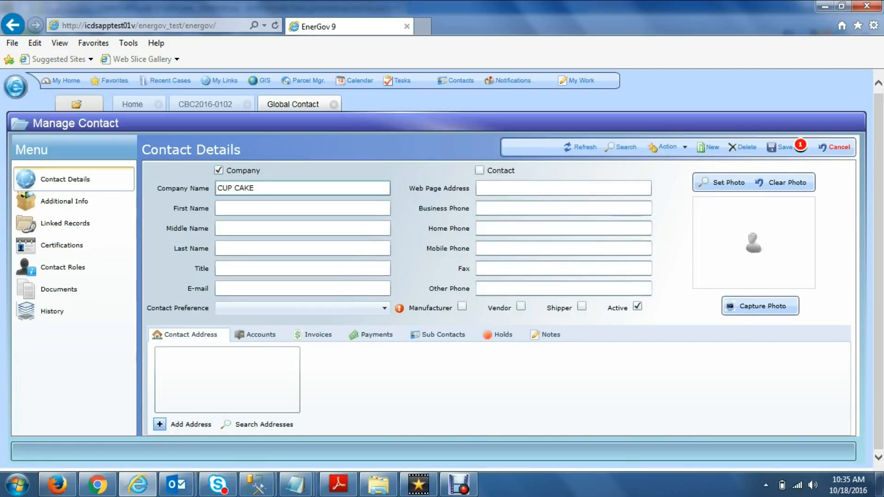
left_click(218, 188)
type("DJ")
Enter the company's e-mail address and set Contact Preference to Address.
left_click(384, 309)
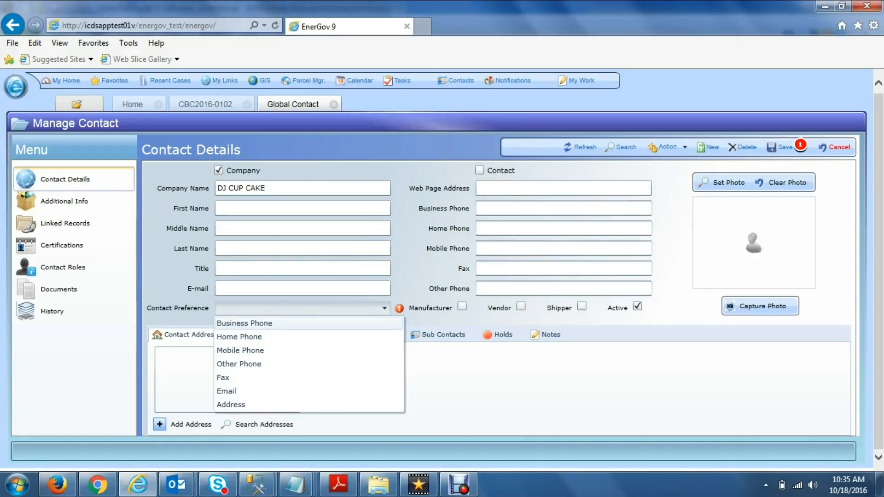
left_click(226, 391)
left_click(249, 289)
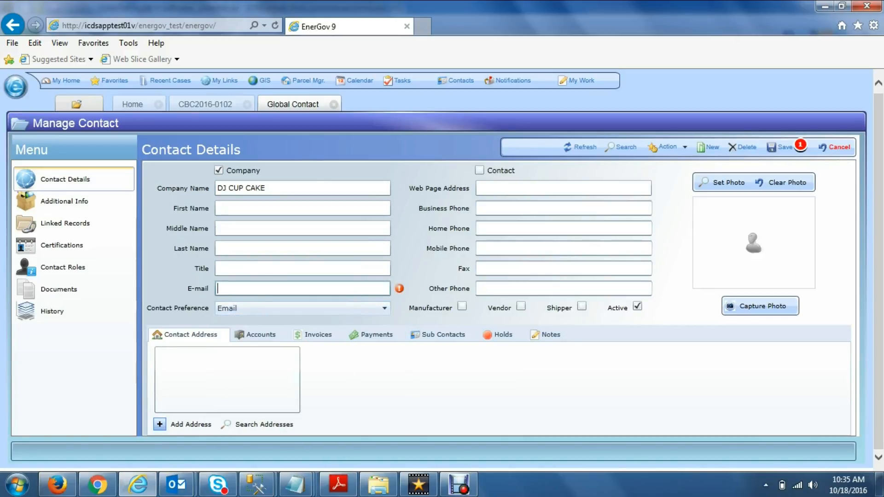
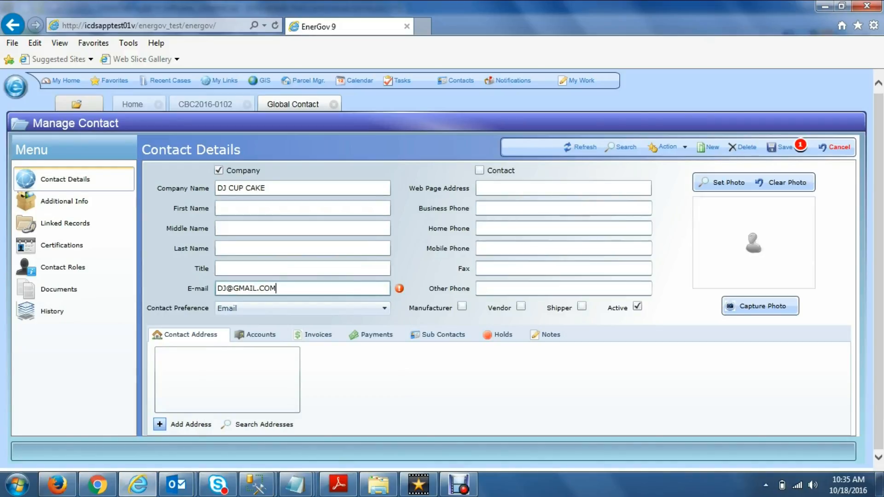
left_click(384, 309)
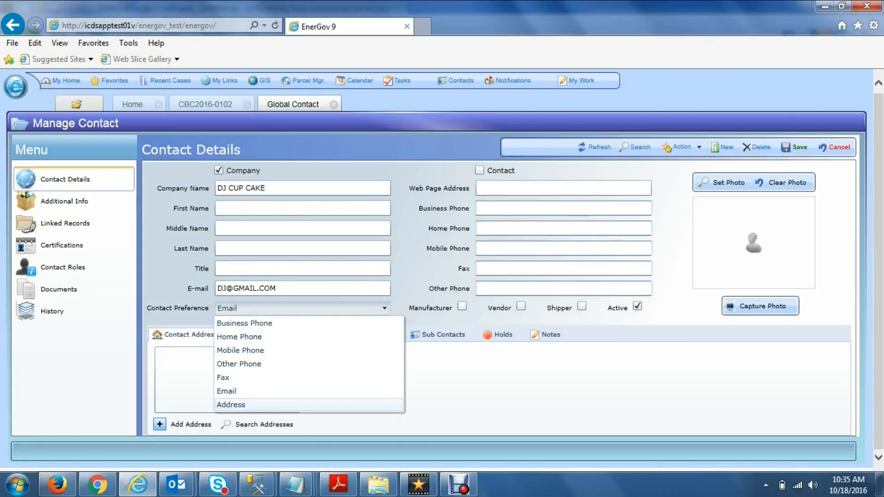
left_click(231, 404)
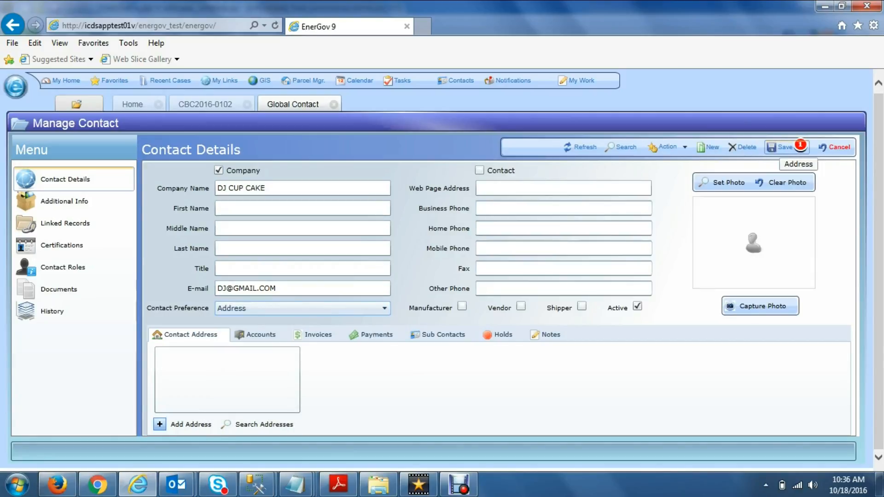
Search addresses by the company's street number and street name and attach the matching Carlsbad result.
key("F11")
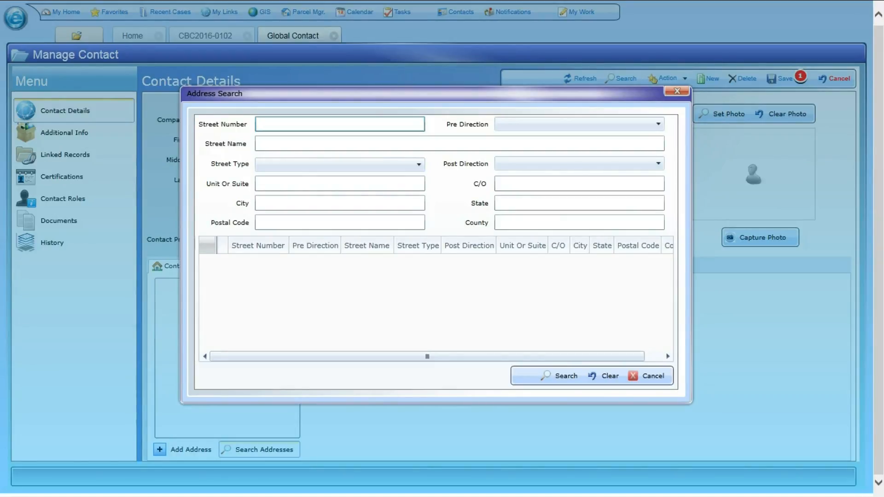
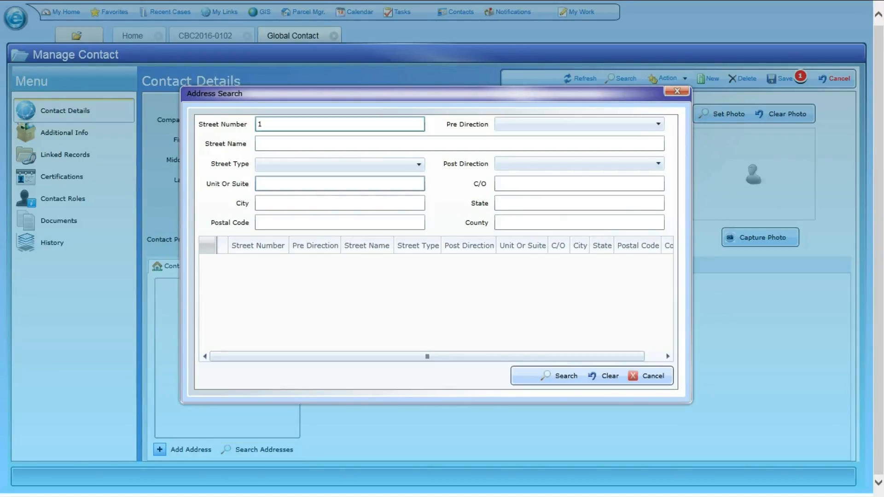
key("Tab")
key("Tab")
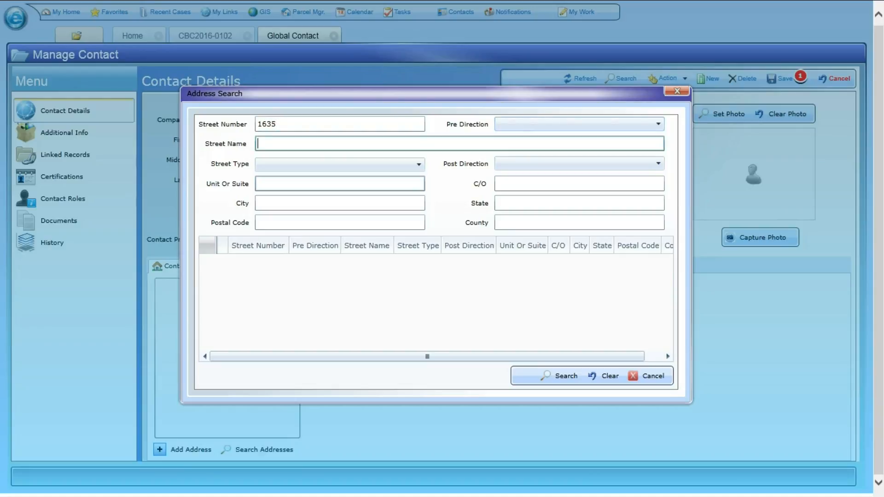
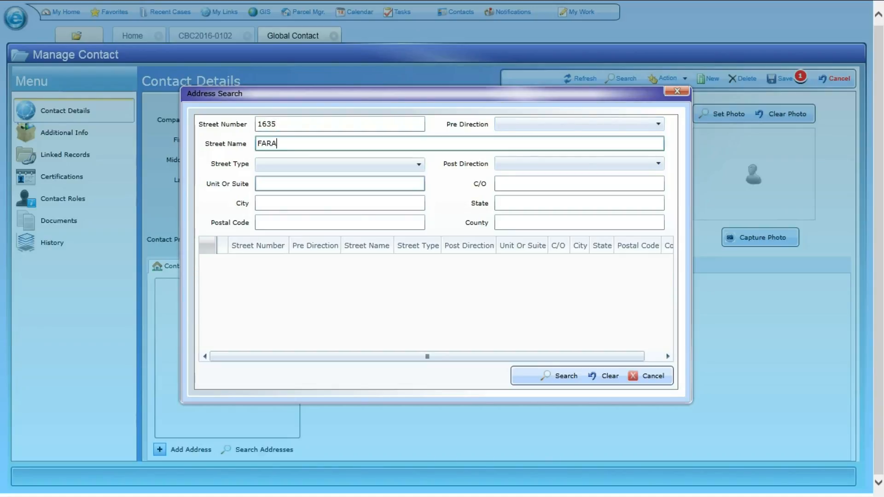
left_click(559, 375)
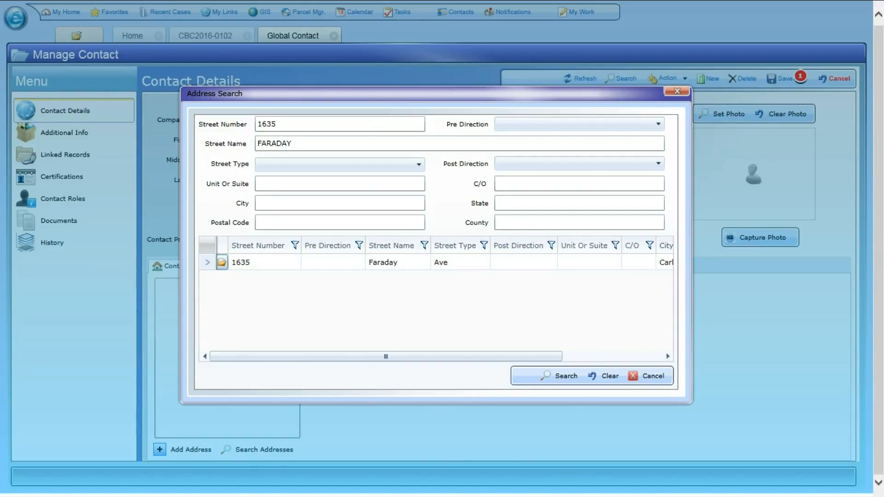
left_click(222, 262)
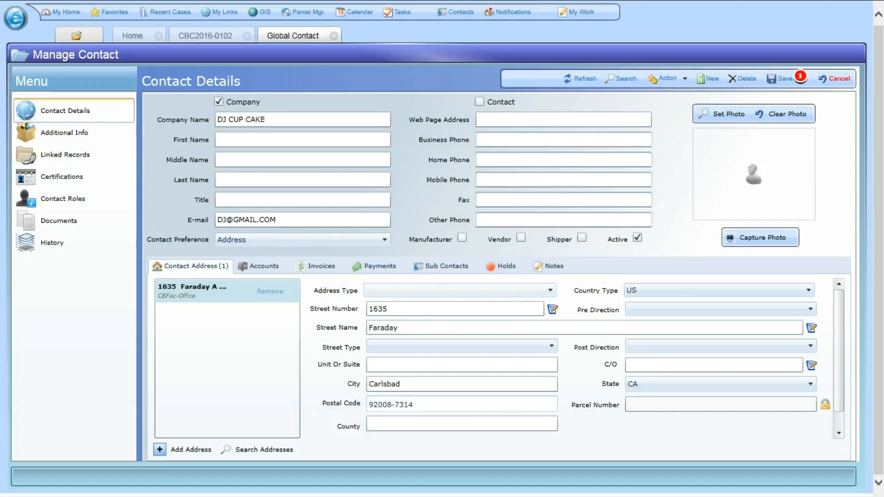
Set the address type to Mailing and mark it as the contact's Main address.
left_click(549, 290)
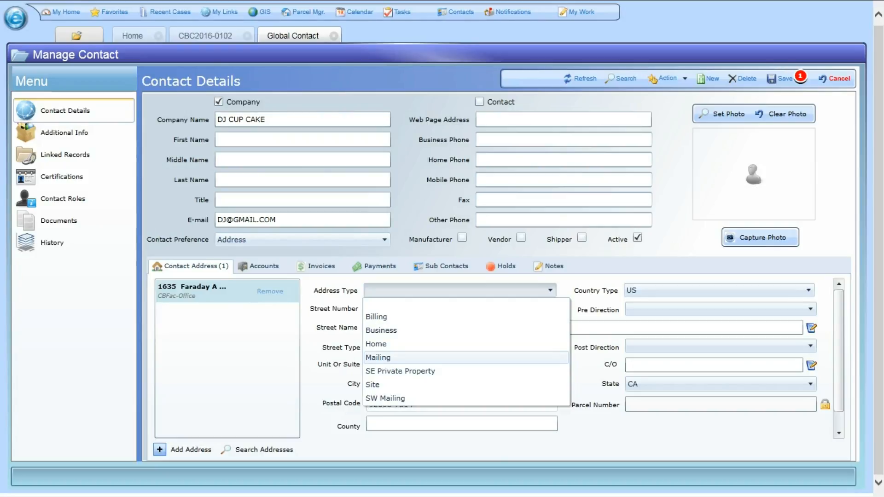
left_click(378, 357)
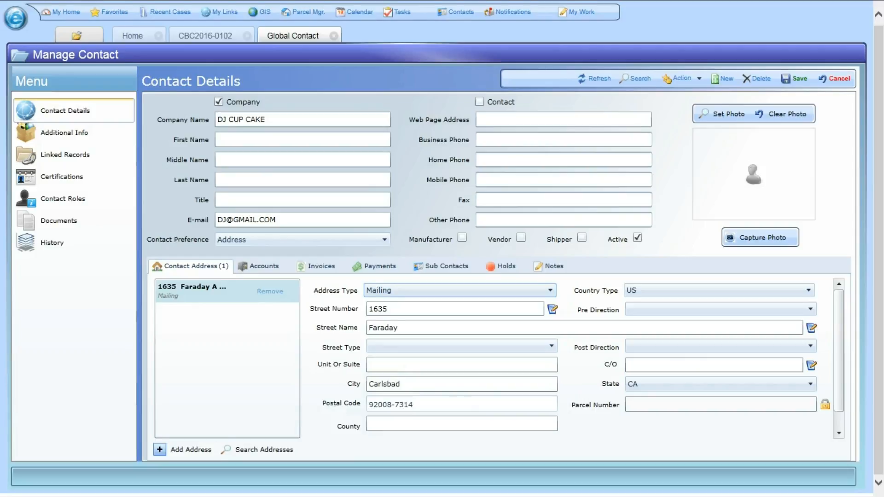
scroll(497, 359, "down", 1)
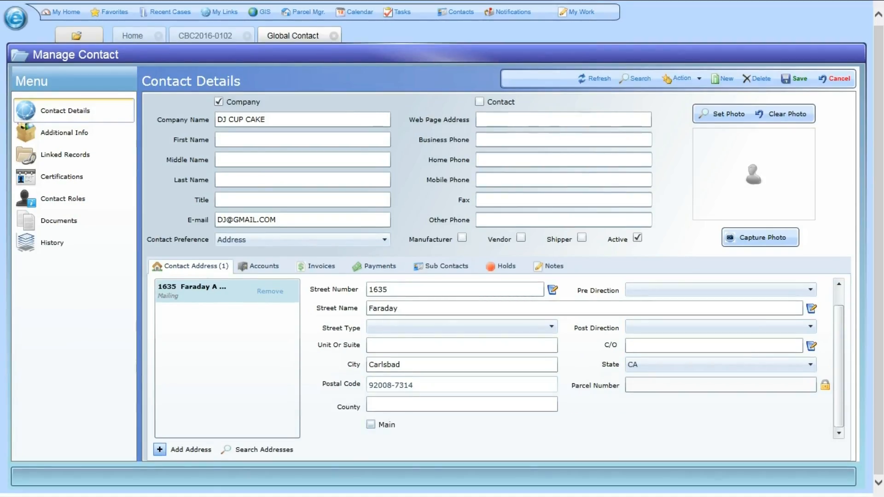
left_click(370, 424)
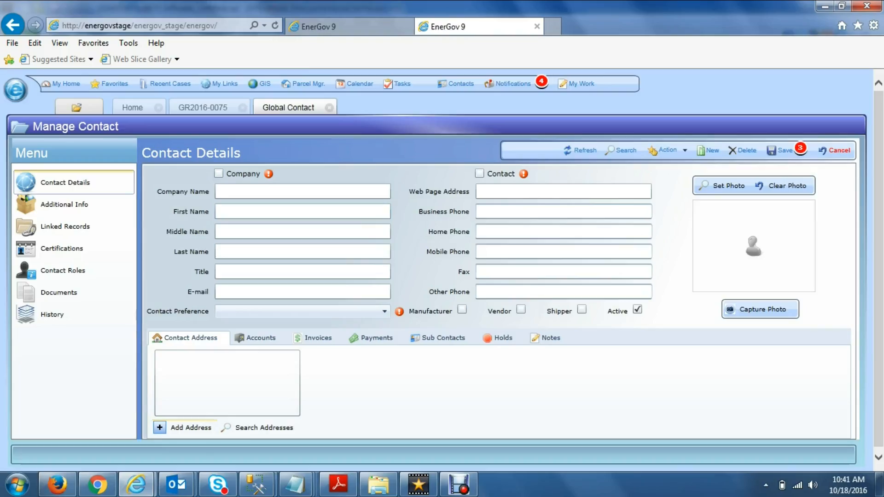
Add another address, filling it from the San Diego, CA 92122 address-validation suggestion.
left_click(185, 427)
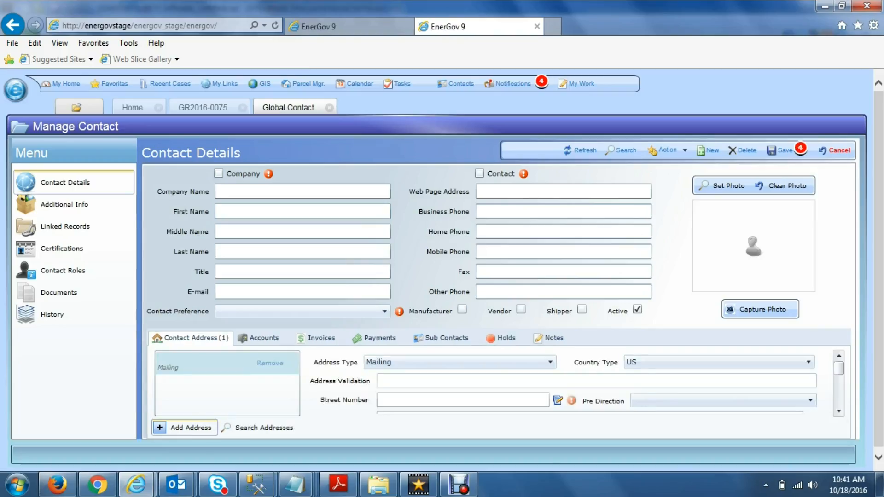
key("F11")
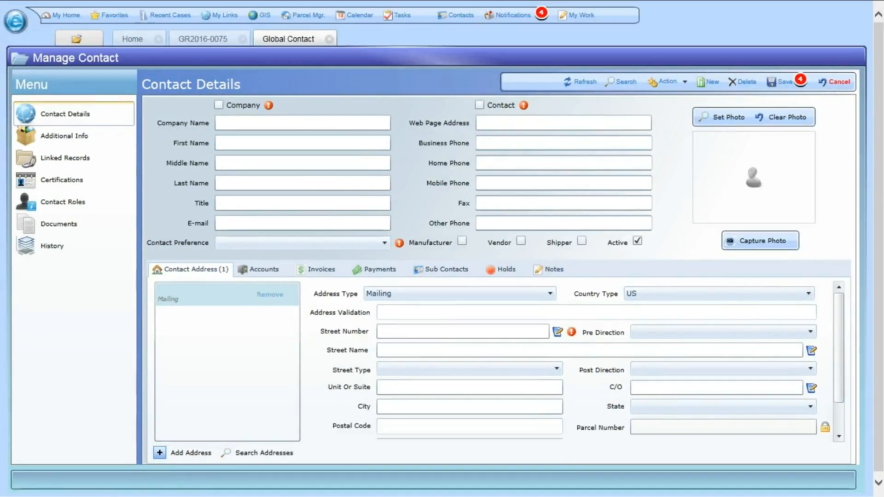
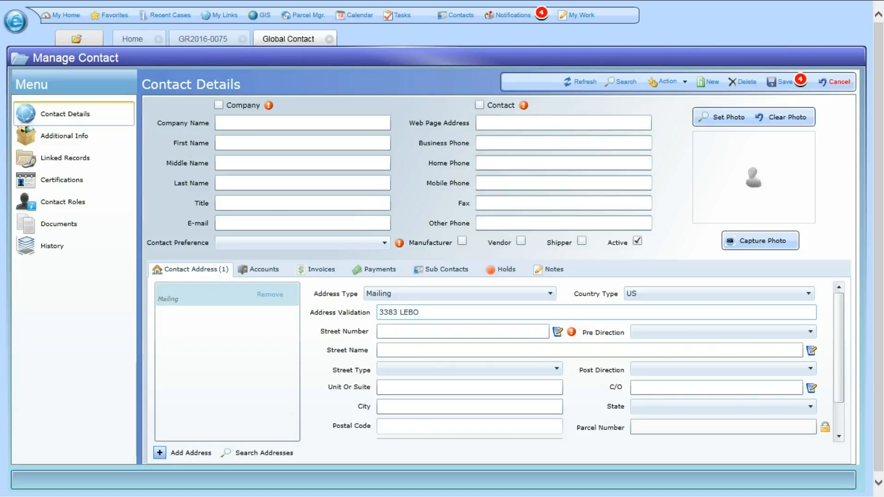
type("N")
key("BackSpace")
key("BackSpace")
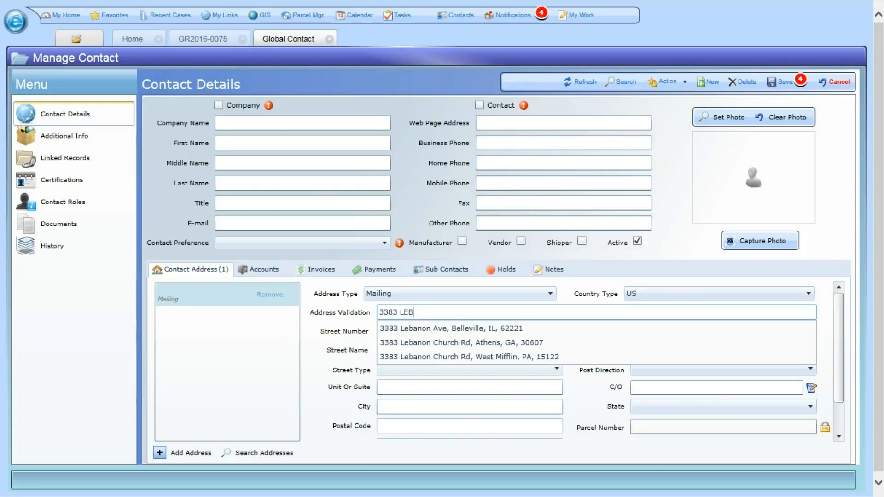
key("BackSpace")
type("B")
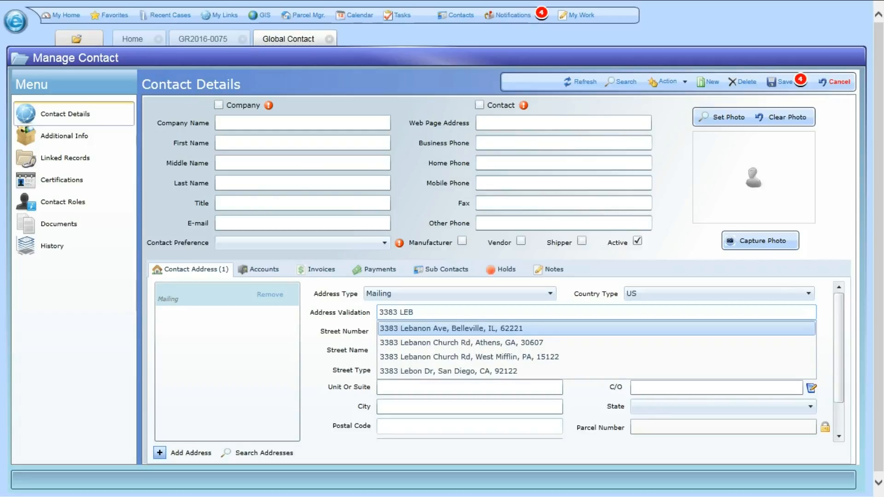
type("O")
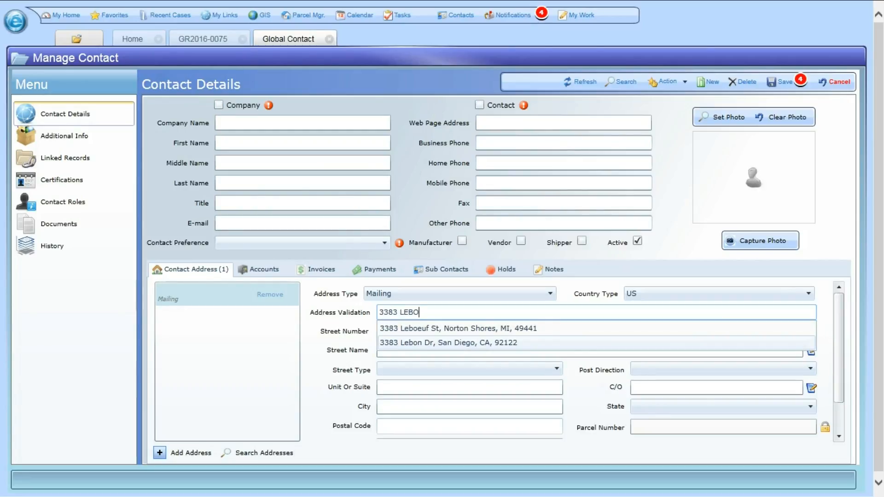
key("Return")
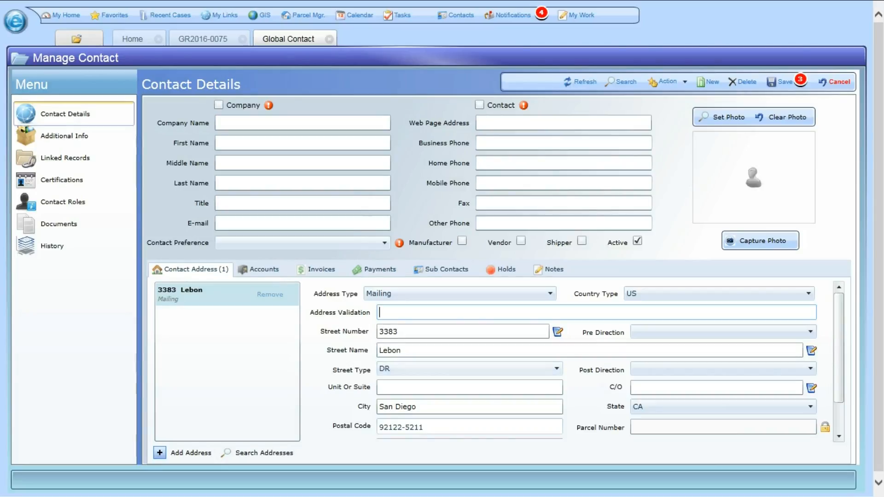
scroll(469, 407, "down", 2)
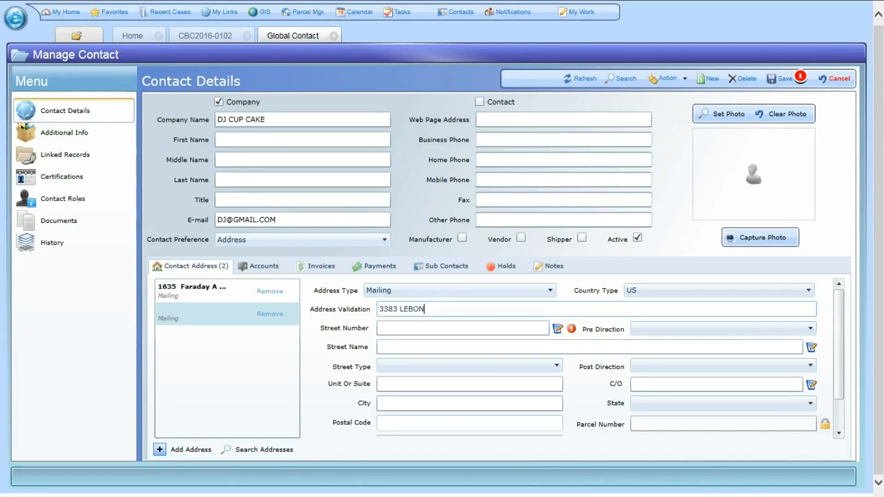
Show the DJ CUP CAKE contact's Sub Contacts list, which is empty.
left_click(446, 266)
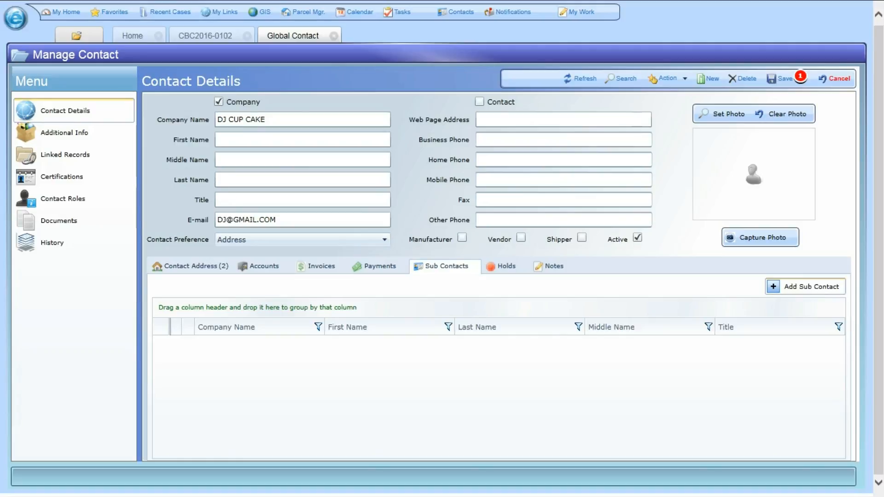
Search for a sub-contact with company DJ CUP CAKE and the person's names, then create it new.
left_click(805, 286)
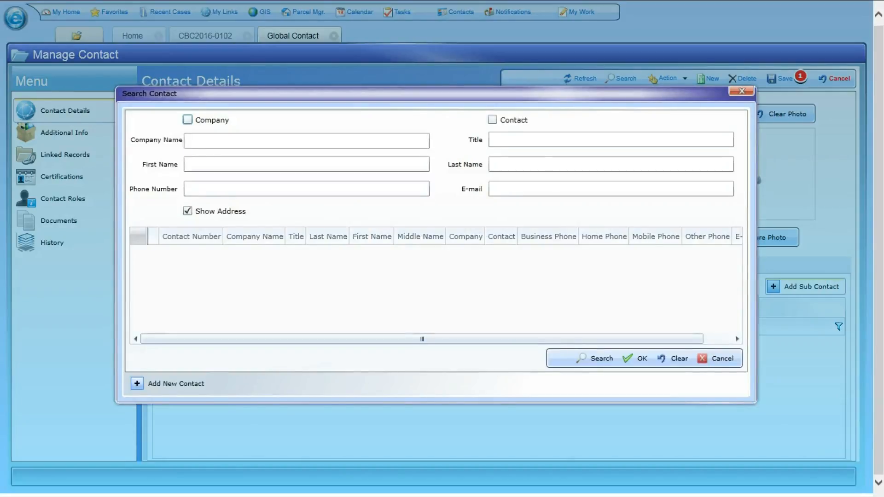
left_click(307, 164)
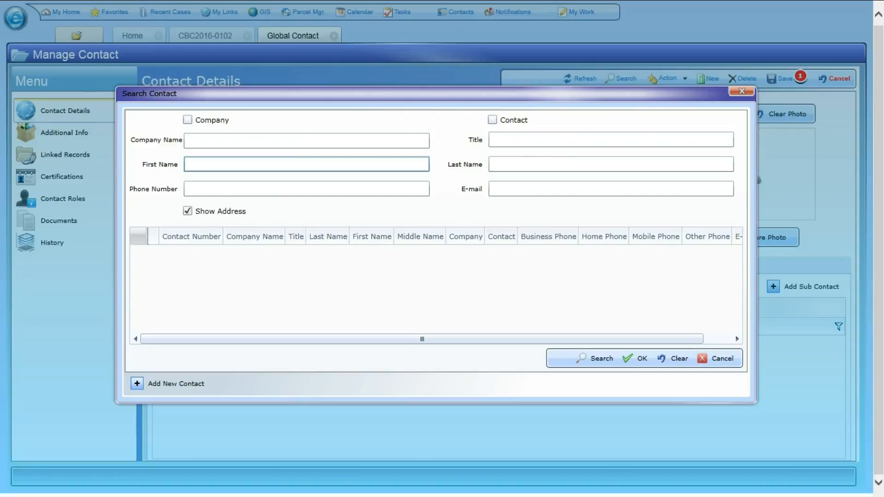
type("DJ CUP CAKE")
key("Tab")
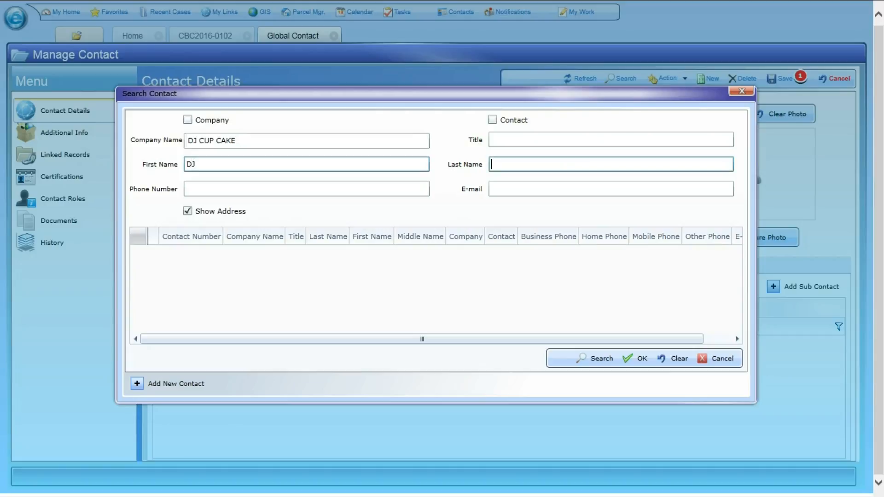
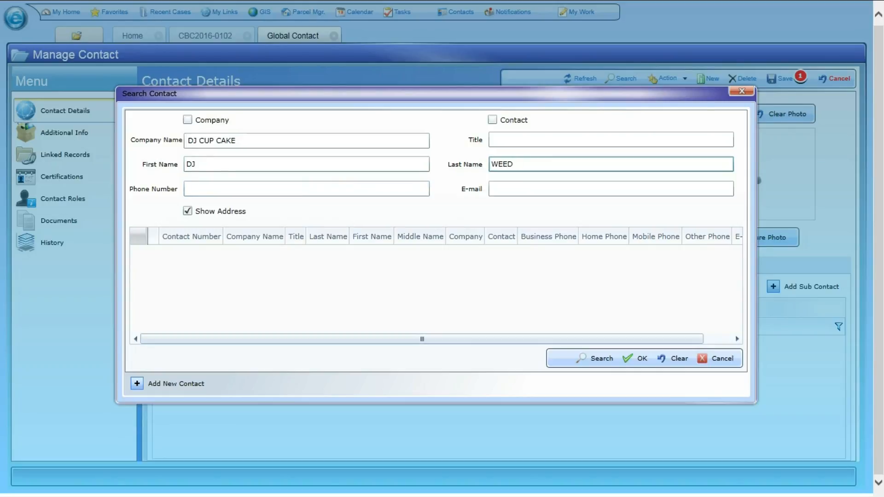
left_click(492, 120)
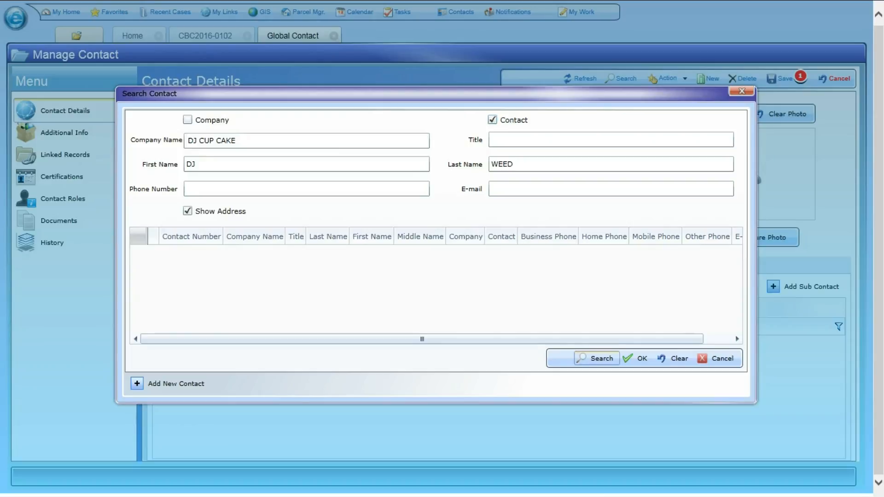
left_click(596, 358)
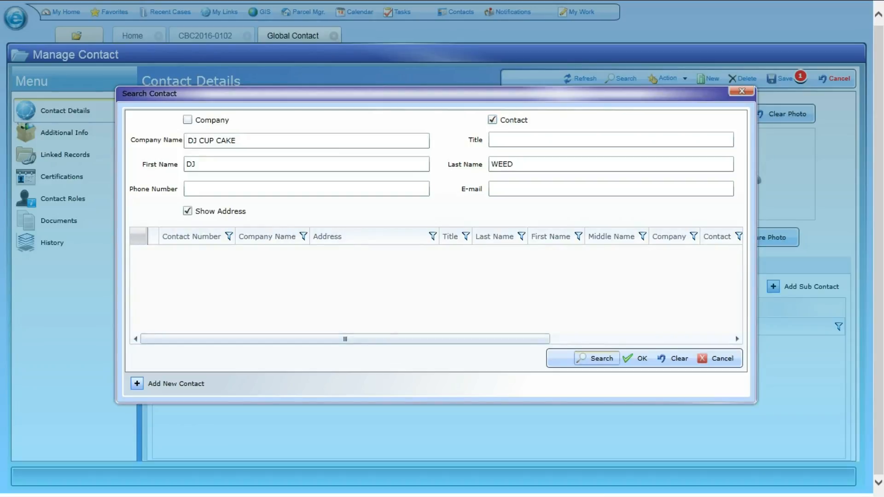
left_click(167, 383)
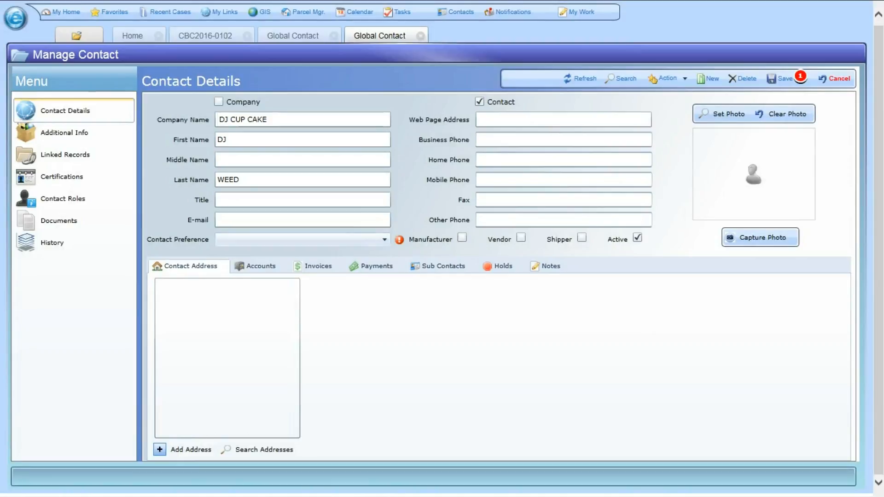
Set DJ CUP CAKE's contact preference to Email, enter the contact's e-mail address, and save.
left_click(384, 239)
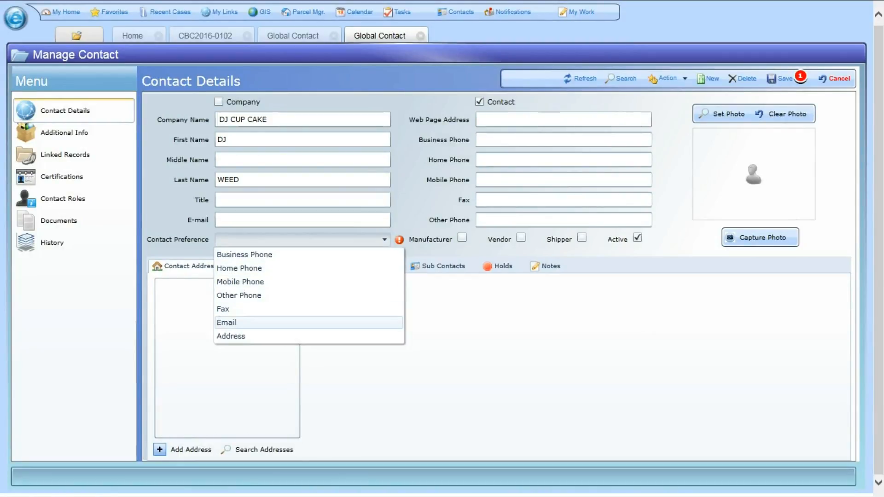
left_click(295, 322)
left_click(303, 220)
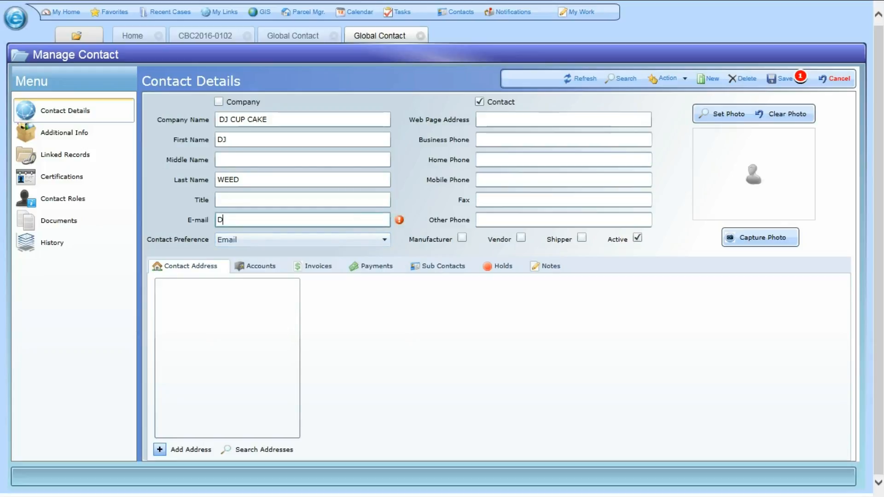
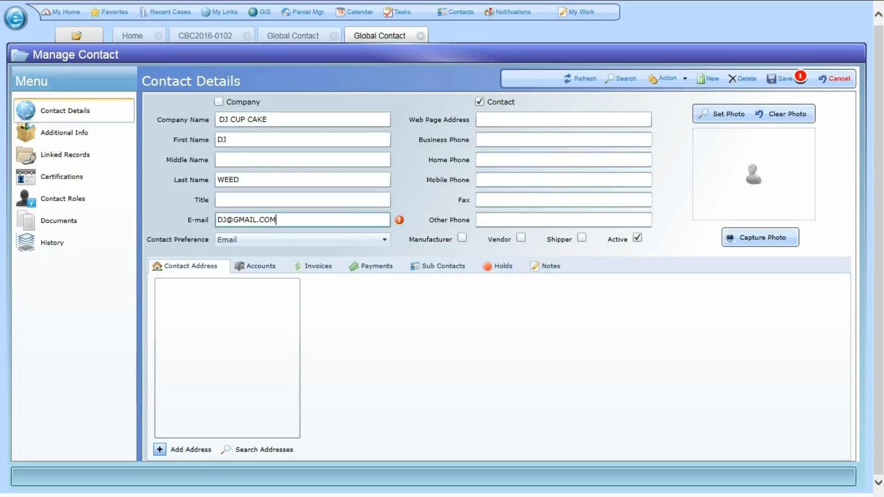
left_click(302, 200)
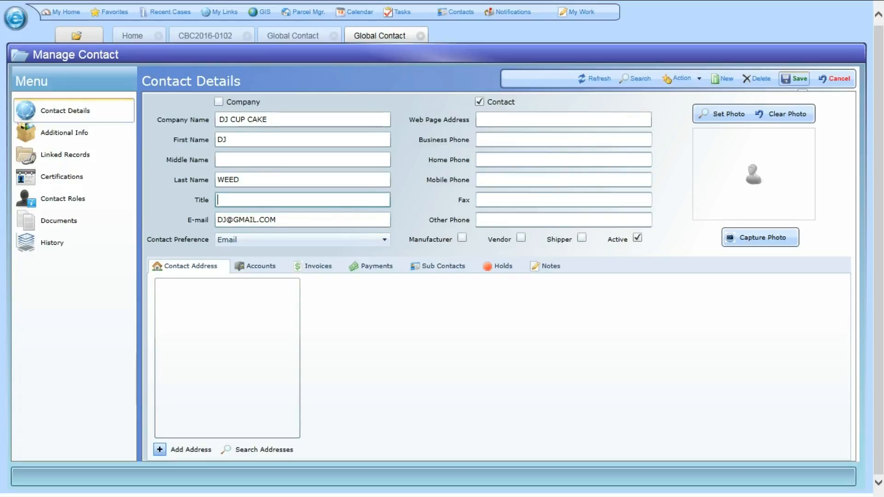
left_click(794, 79)
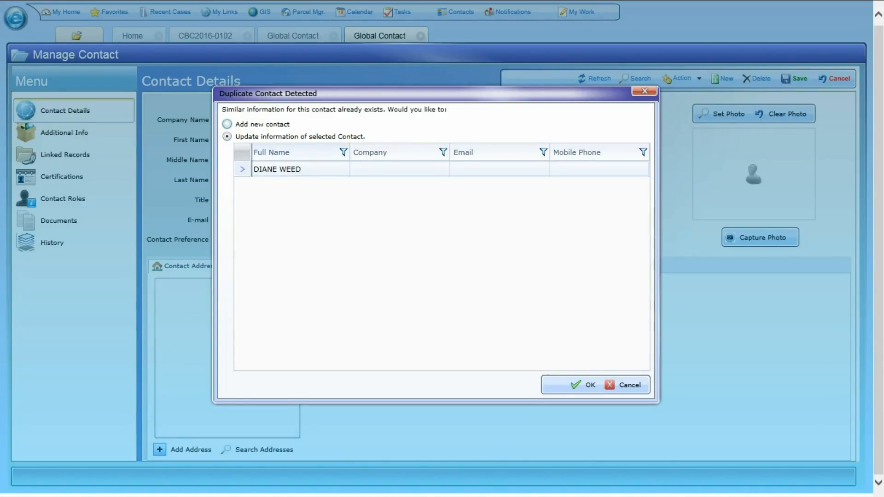
Update the existing matching contact with DJ CUP CAKE's new details and save it.
left_click(584, 384)
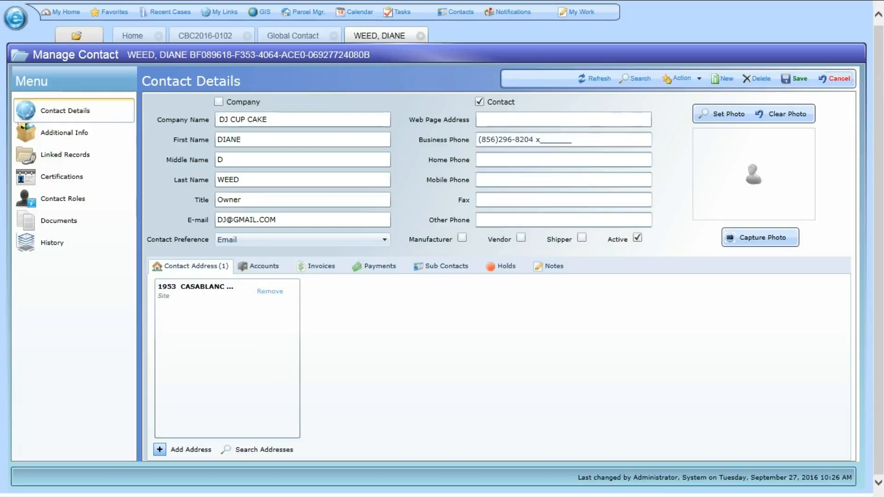
left_click(793, 79)
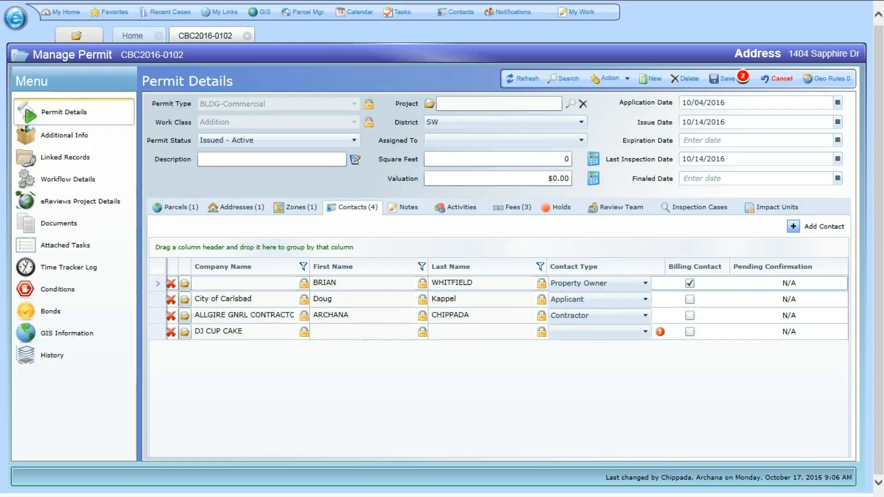
Make the third contact an Architect and save the permit's contact types.
left_click(645, 315)
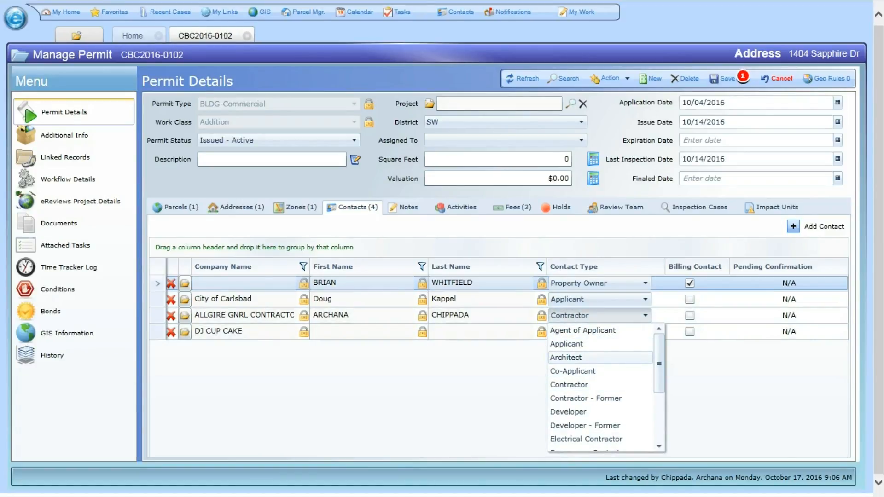
left_click(566, 357)
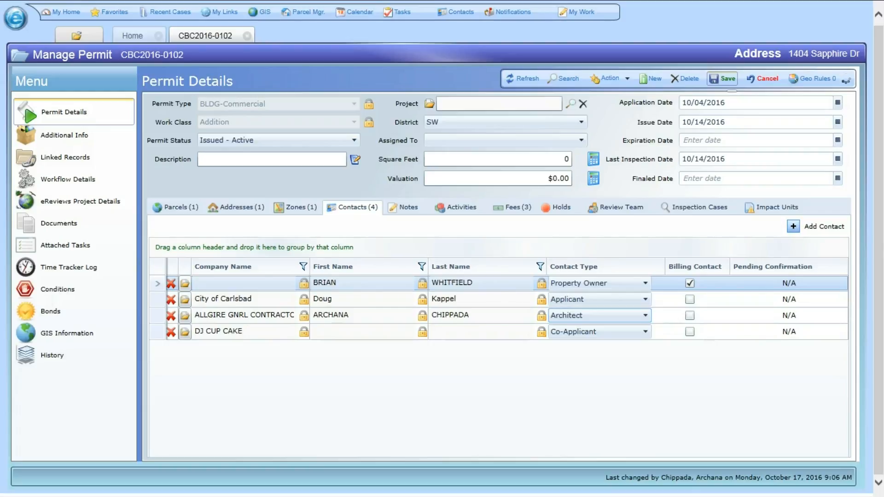
left_click(722, 79)
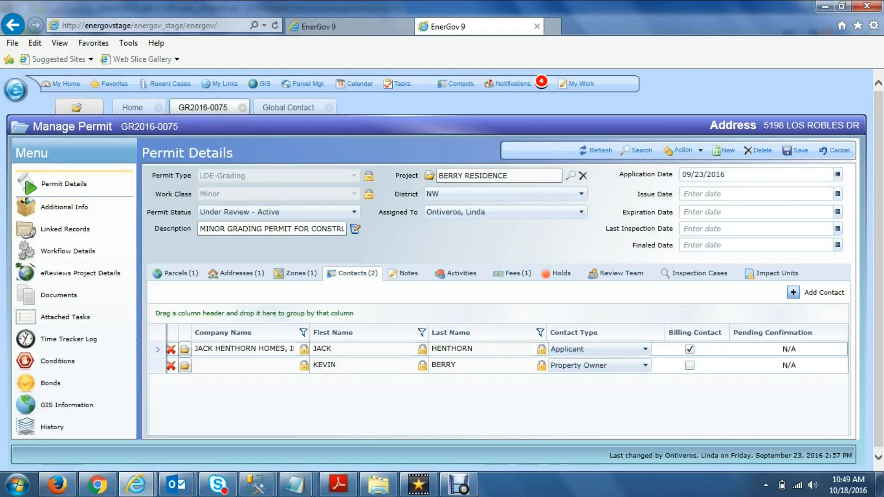
Find CURTIS CONSTRUCTION by company name, add it as Contractor, and dismiss the license warning.
left_click(815, 292)
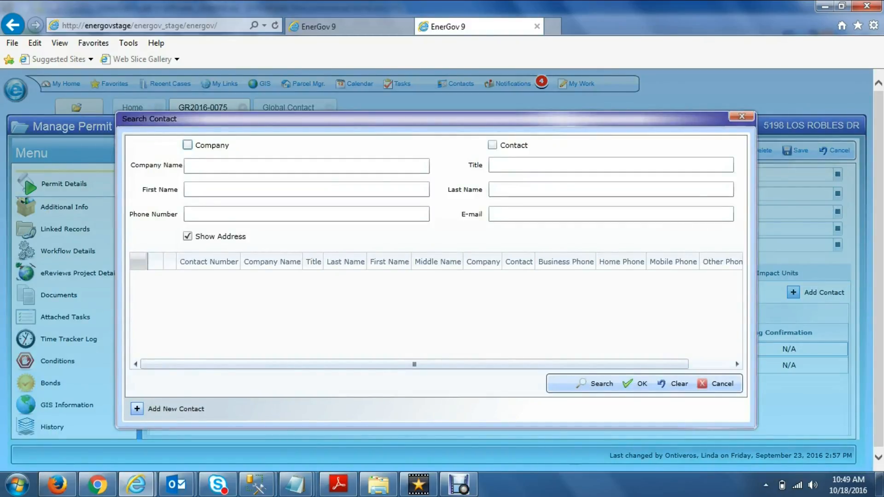
type("CURTI")
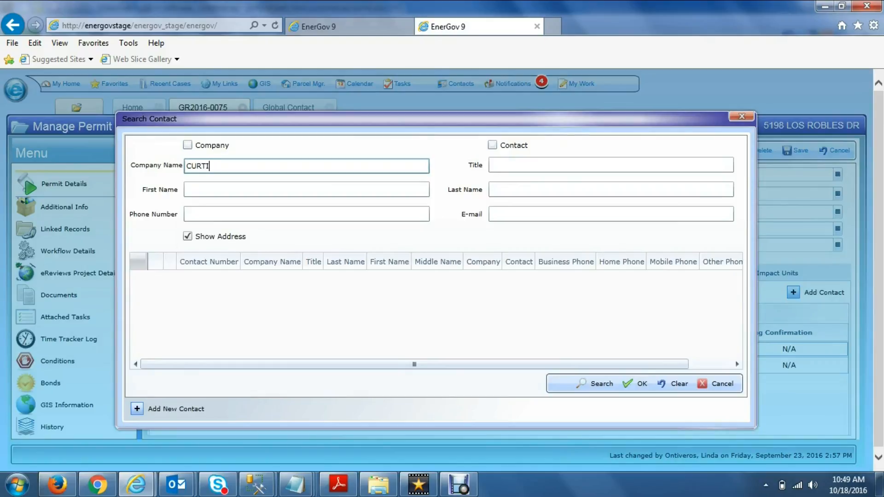
type("S")
key("Return")
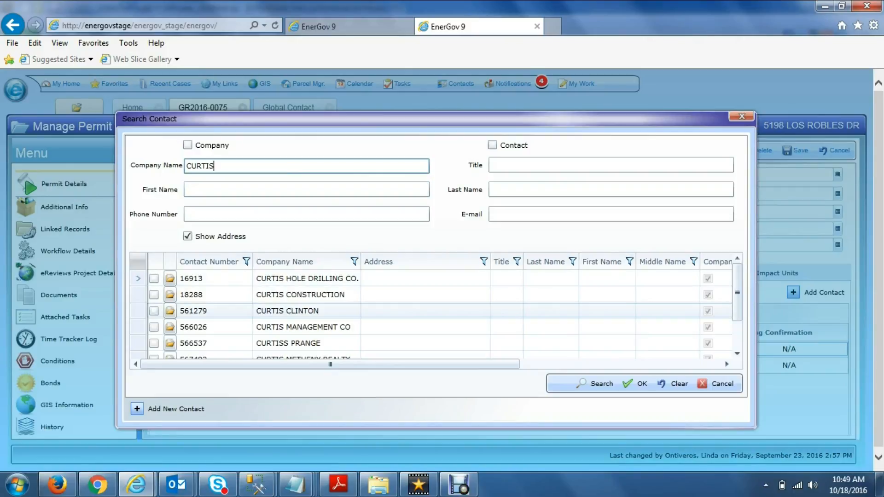
double_click(299, 294)
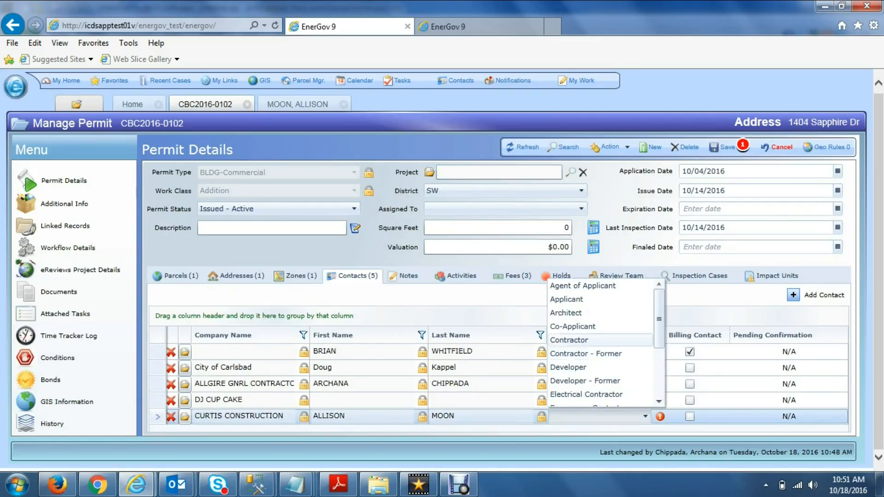
left_click(594, 339)
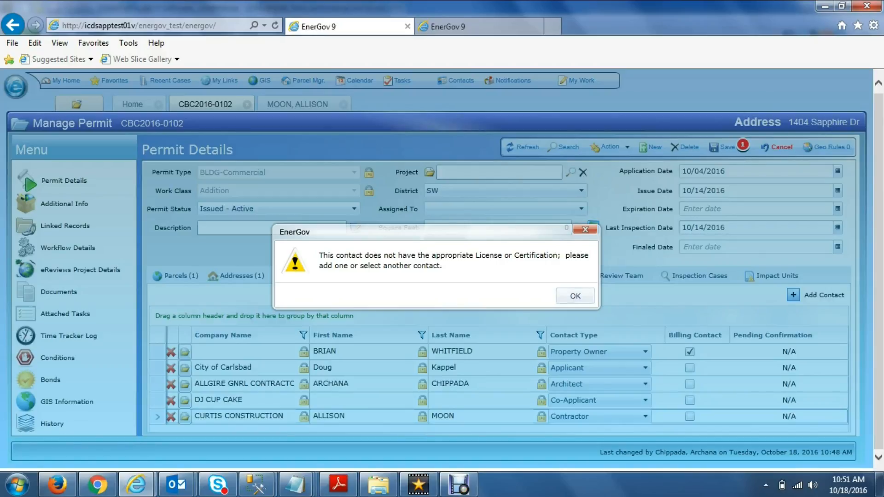
key("Return")
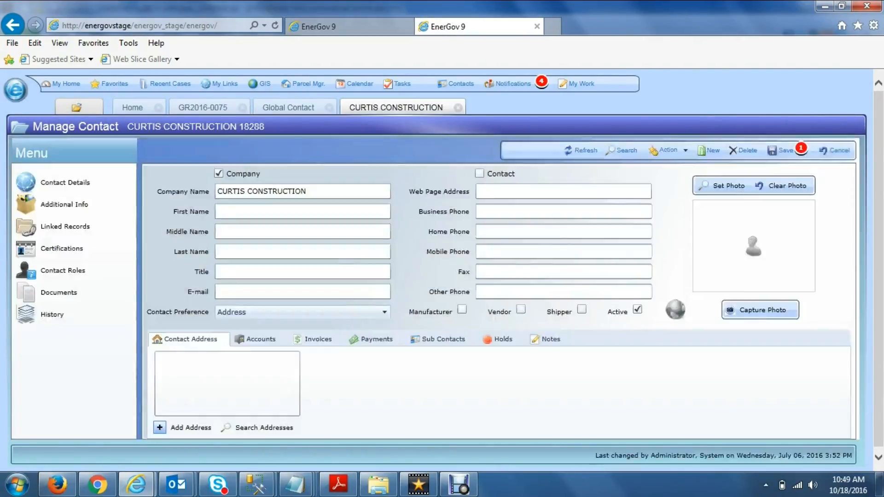
Browse CURTIS CONSTRUCTION's certification types without adding one, then return to permit CBC2016-0102.
left_click(69, 249)
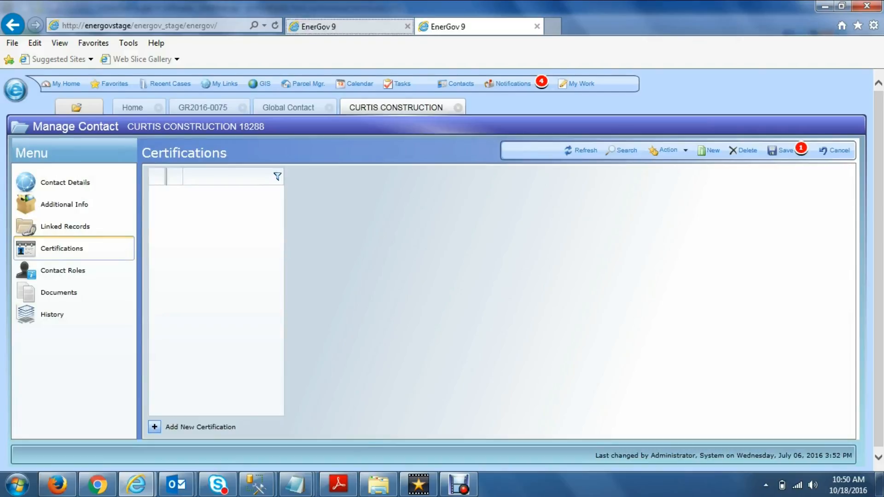
left_click(349, 27)
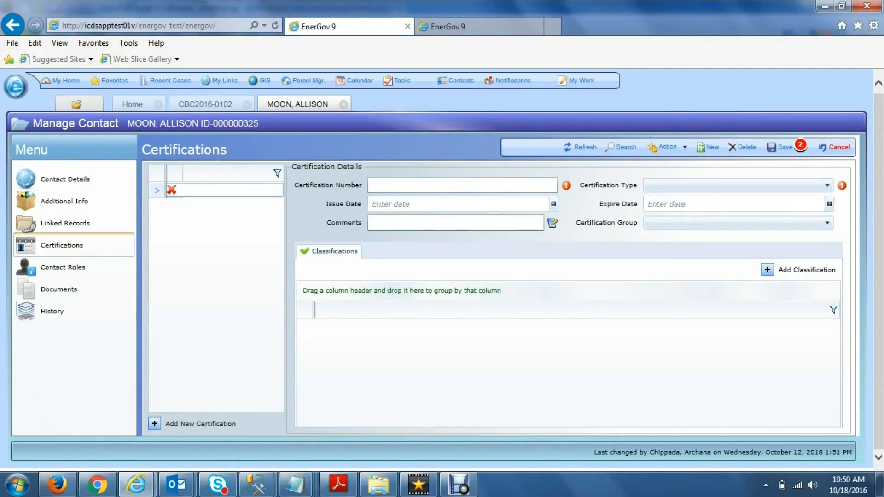
left_click(827, 185)
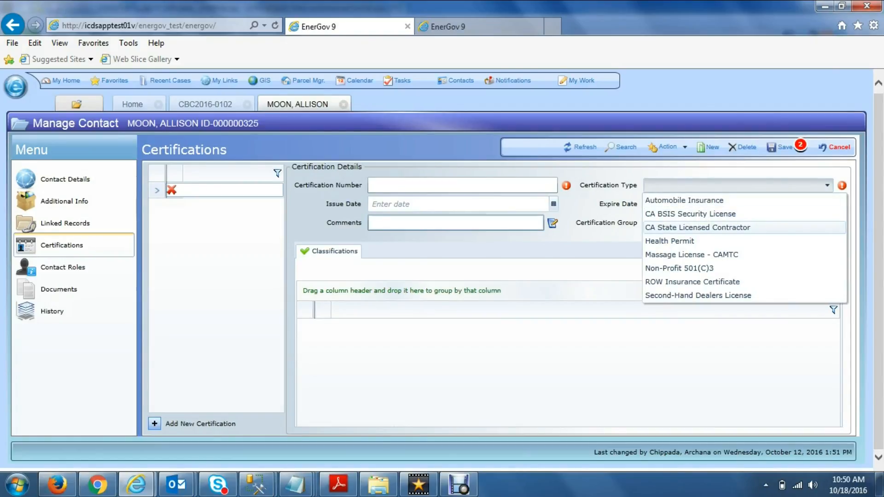
left_click(458, 204)
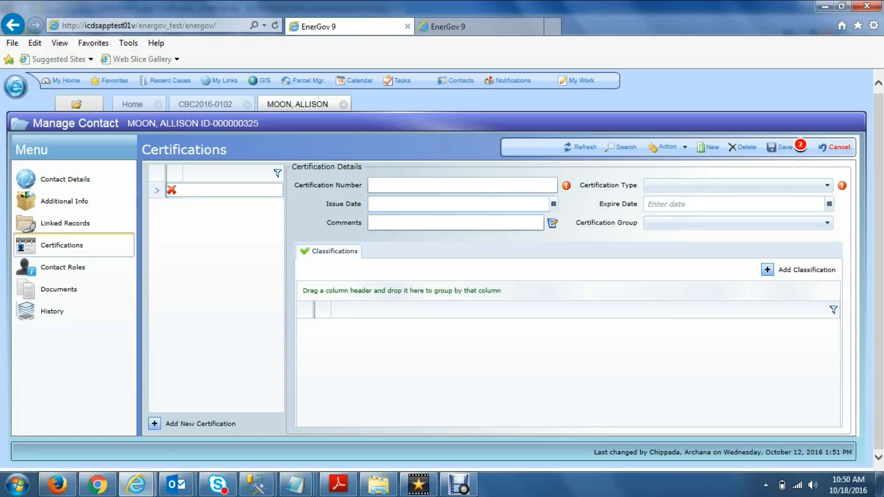
left_click(65, 179)
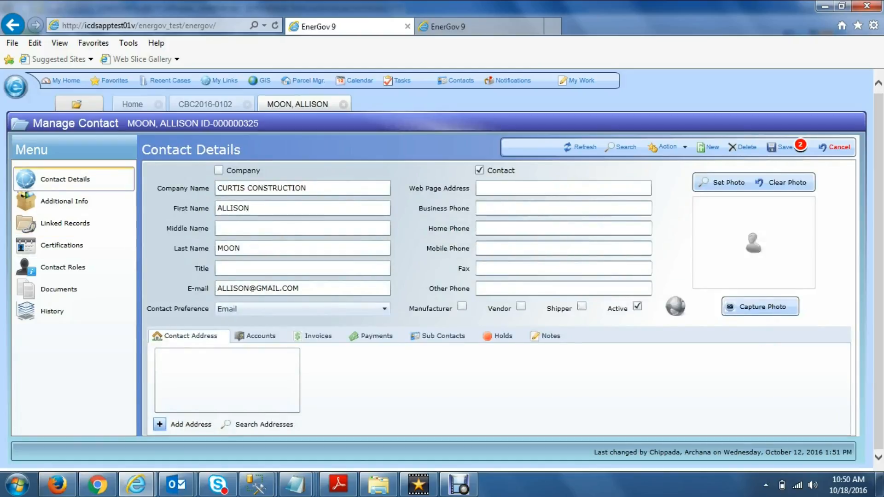
left_click(62, 245)
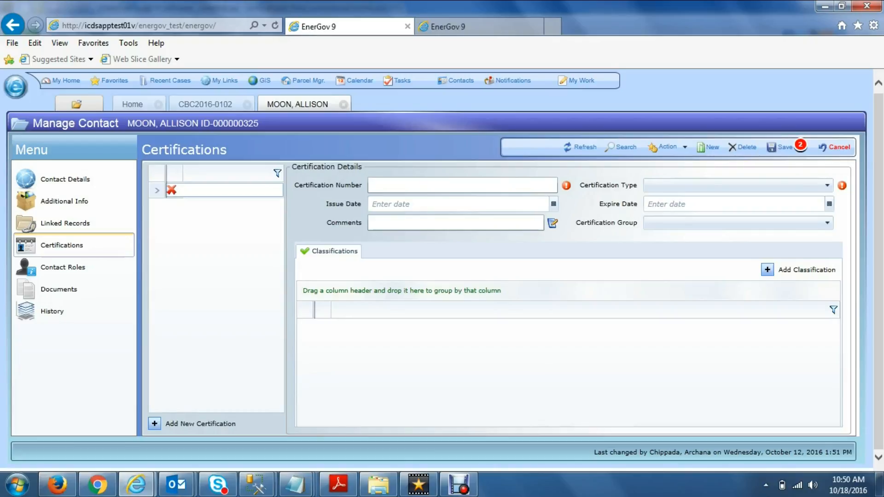
left_click(206, 104)
Search the permit's contacts by company name CONSTRUCTION.
left_click(793, 295)
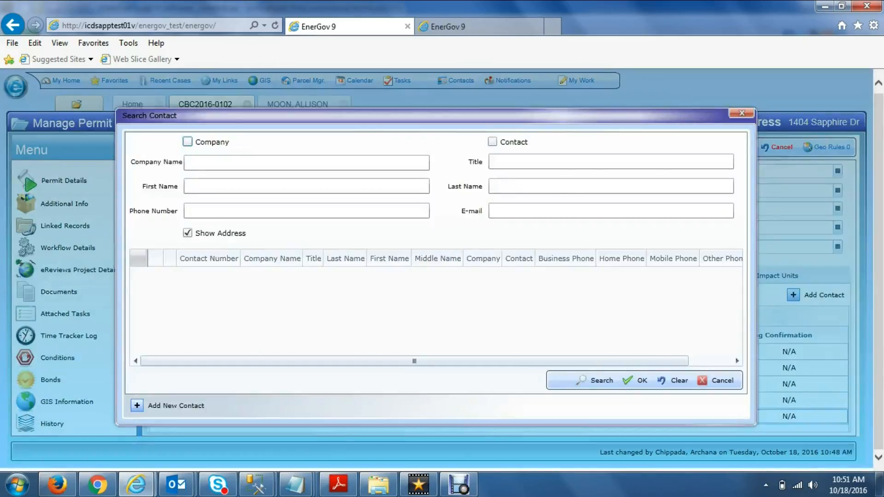
left_click(306, 163)
type("CONSTRUCTION")
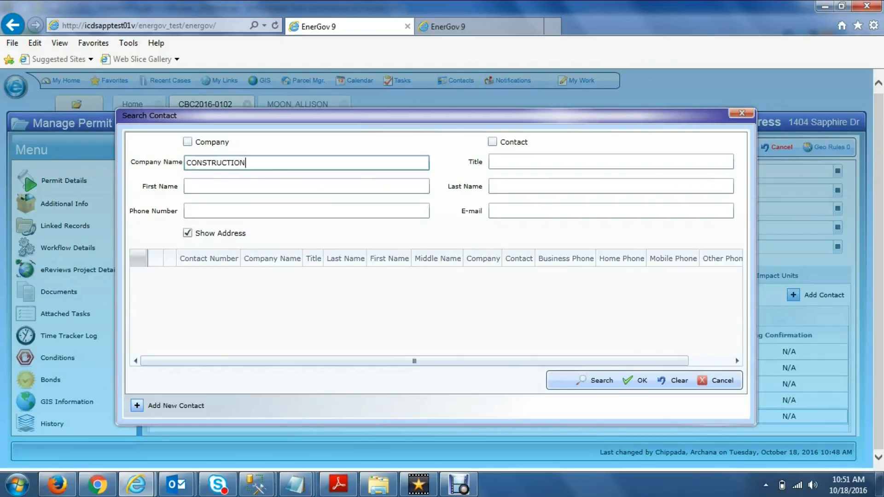
key("Return")
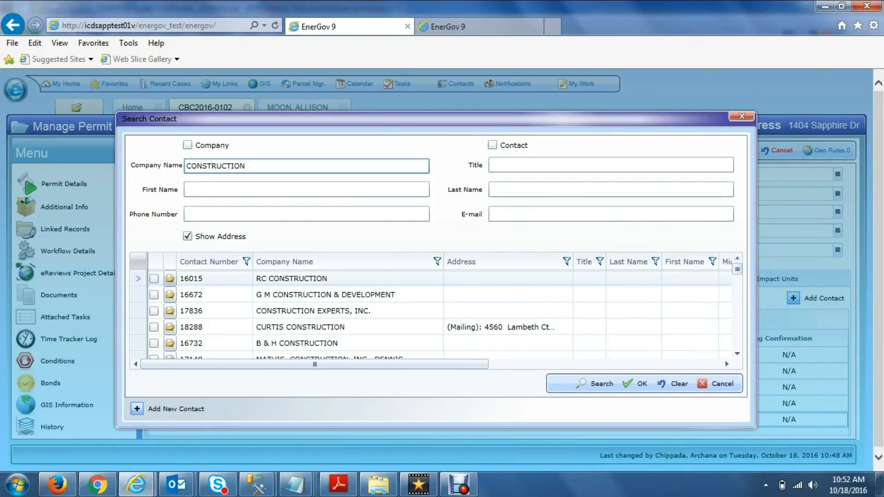
key("Return")
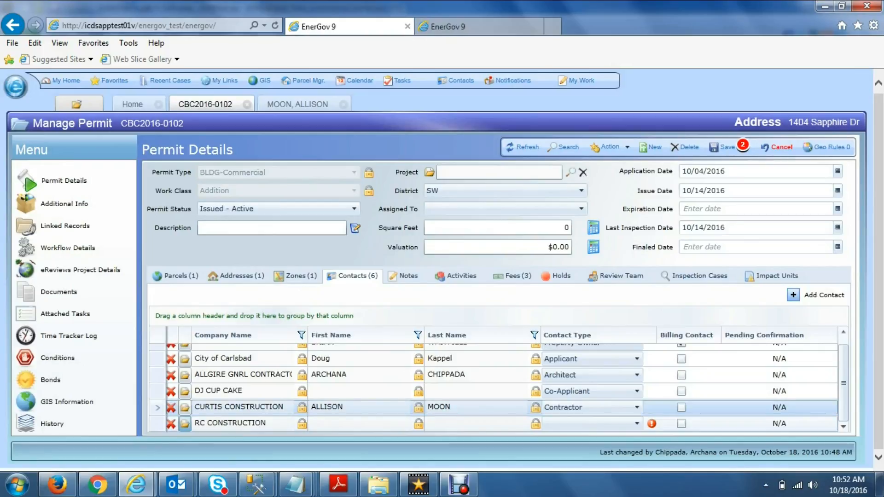
Review RC CONSTRUCTION's certifications, then set its contact type to Contractor on the permit.
left_click(184, 408)
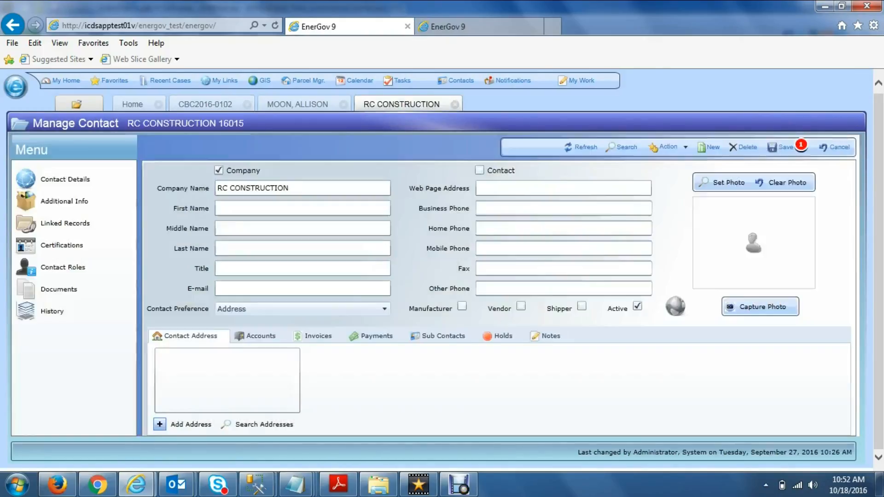
left_click(61, 245)
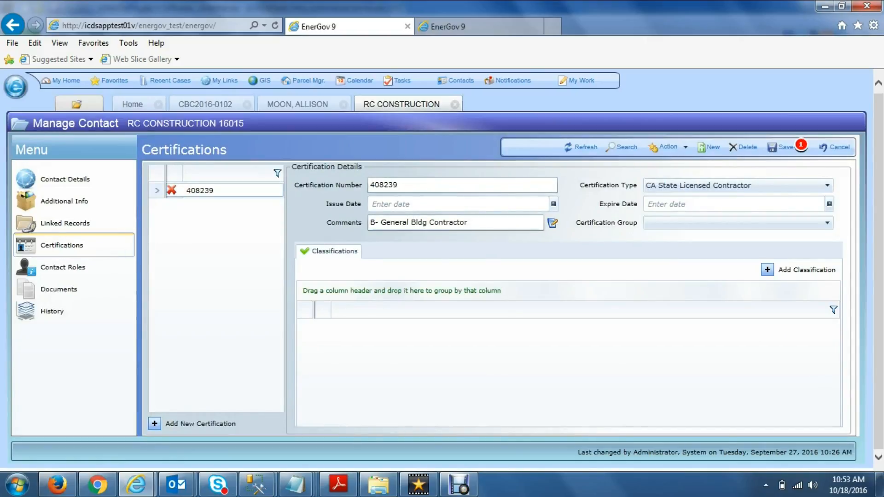
left_click(205, 105)
left_click(636, 423)
left_click(562, 347)
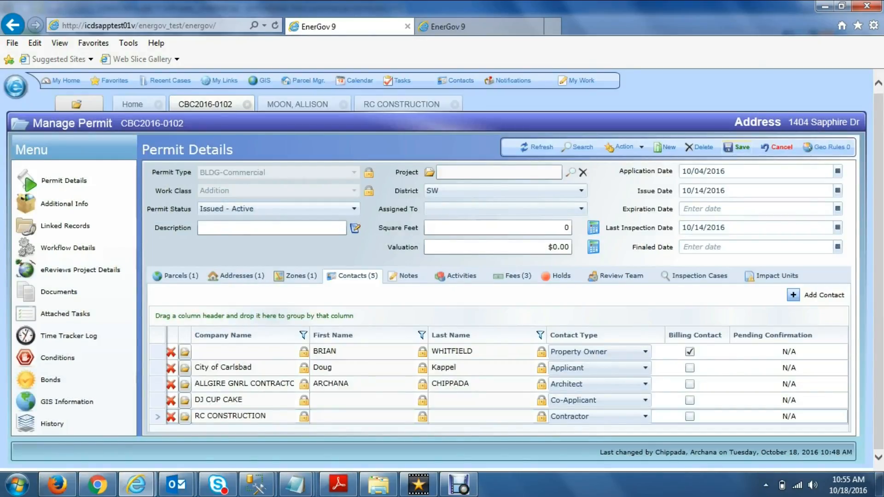
Save the permit's contact changes and bring up the Address Search dialog.
left_click(736, 148)
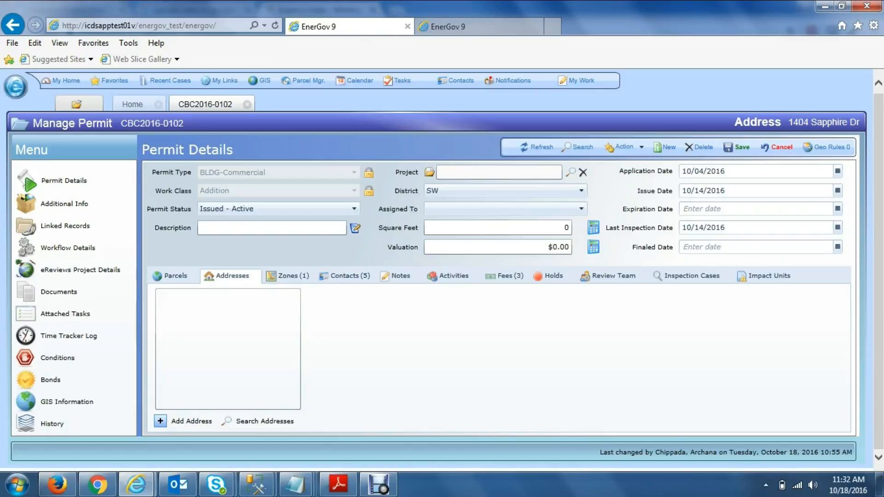
left_click(257, 421)
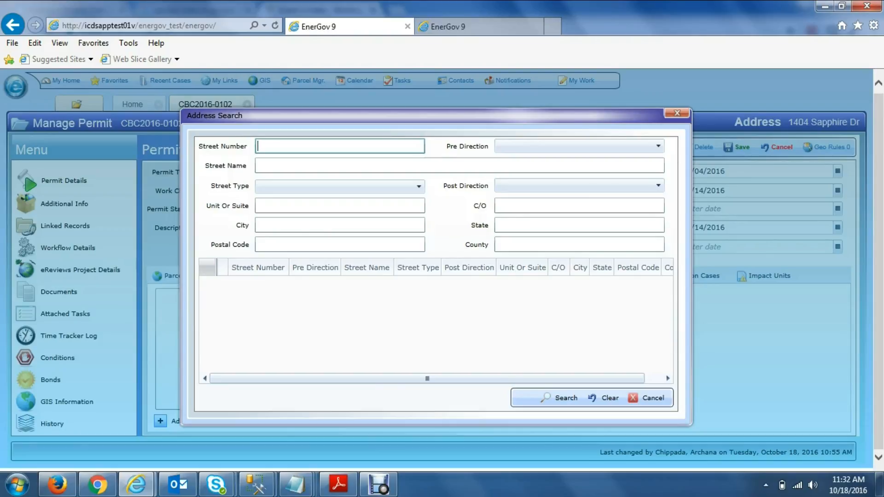
key("F11")
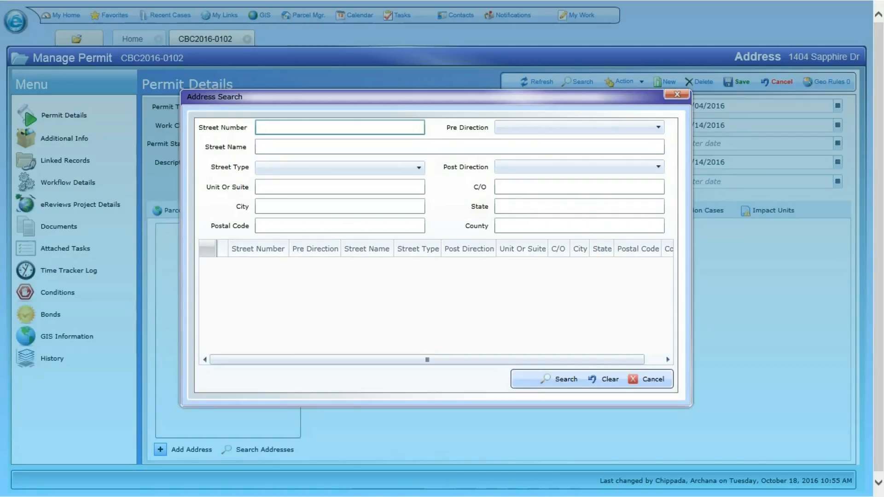
type("600")
key("Return")
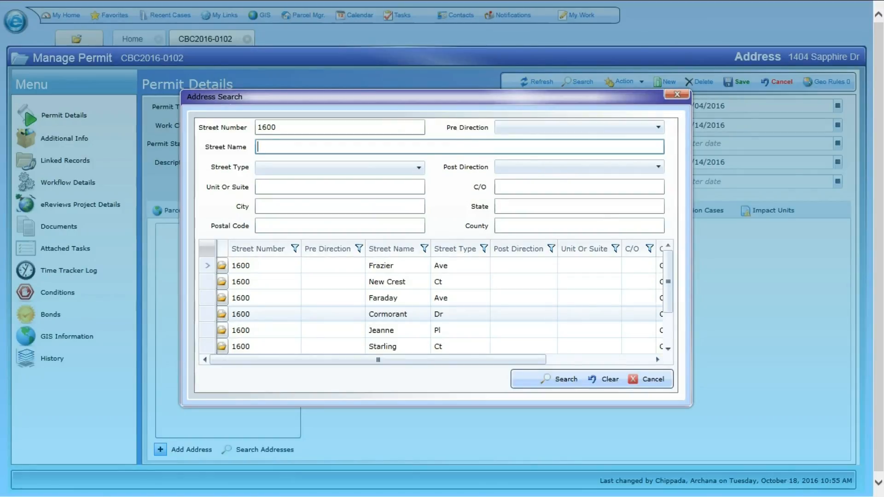
left_click(222, 314)
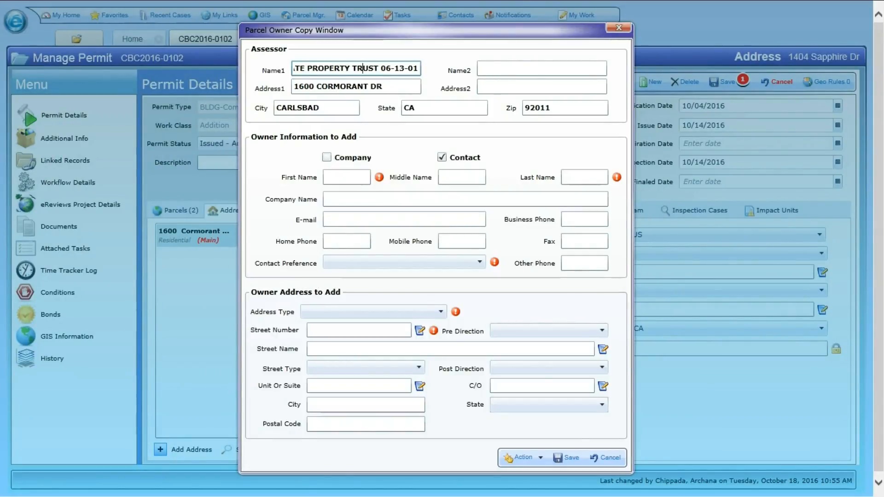
Enter first name TRUST and paste the assessor owner name as the last name.
double_click(362, 69)
left_click(346, 178)
type("TRUST")
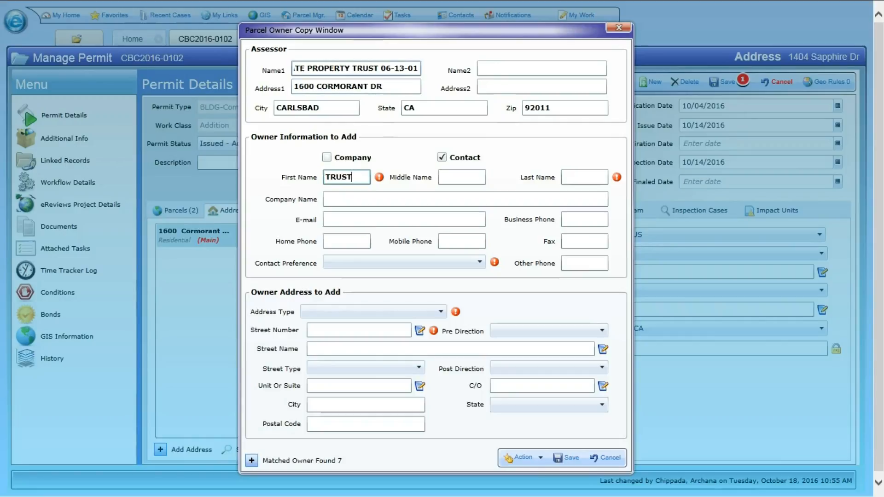
left_click(341, 68)
key("ctrl+a")
key("ctrl+c")
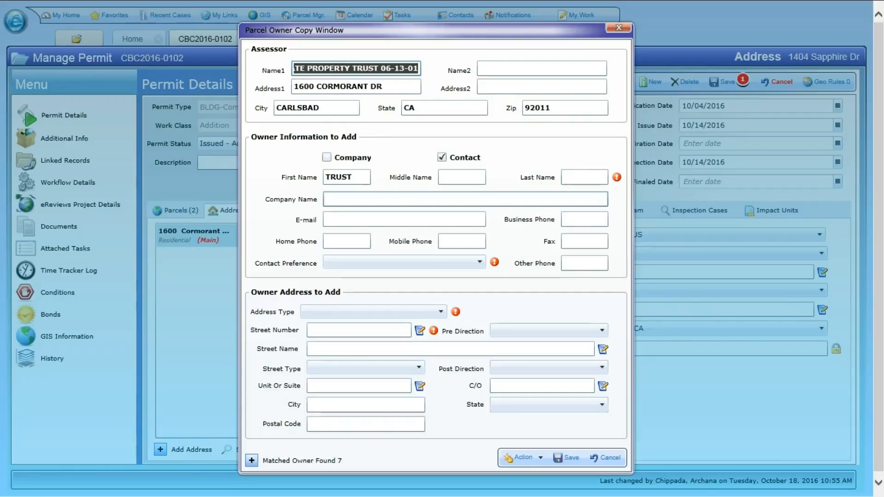
left_click(584, 177)
key("ctrl+v")
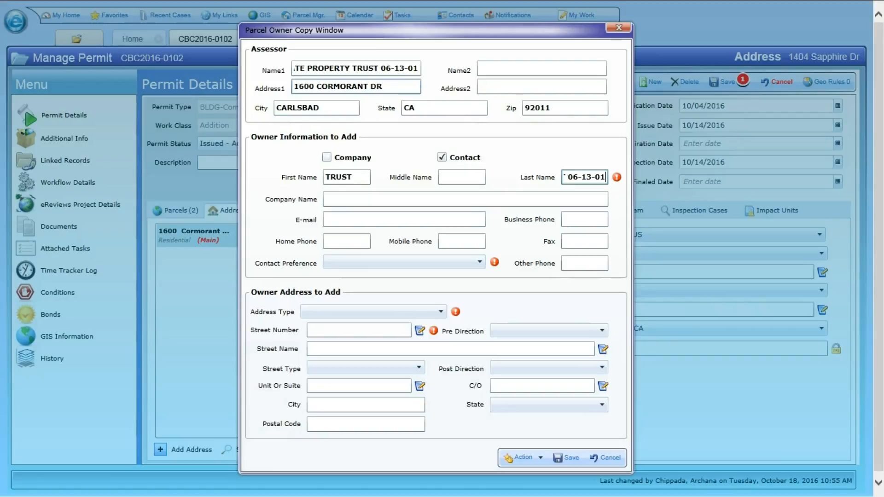
Copy the assessor's street number and street name into the owner address, with street type DR.
left_click(314, 86)
left_click_drag(314, 86, 293, 87)
key("ctrl+c")
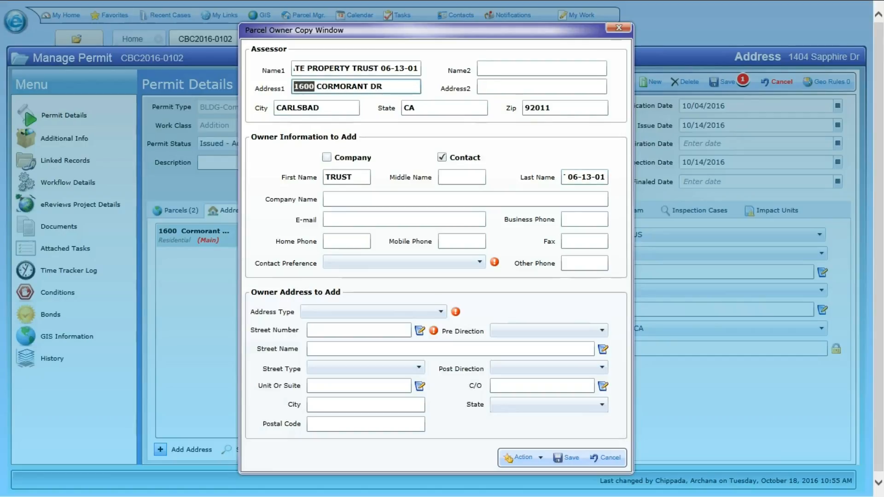
left_click(341, 330)
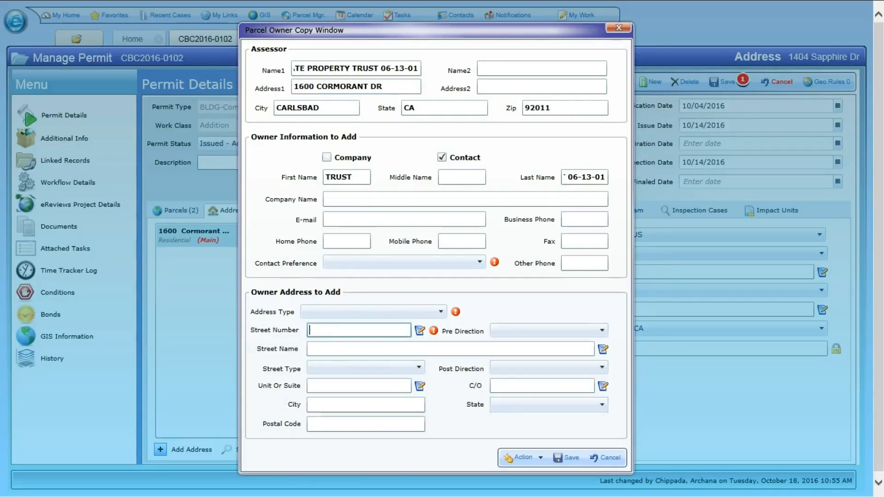
key("ctrl+v")
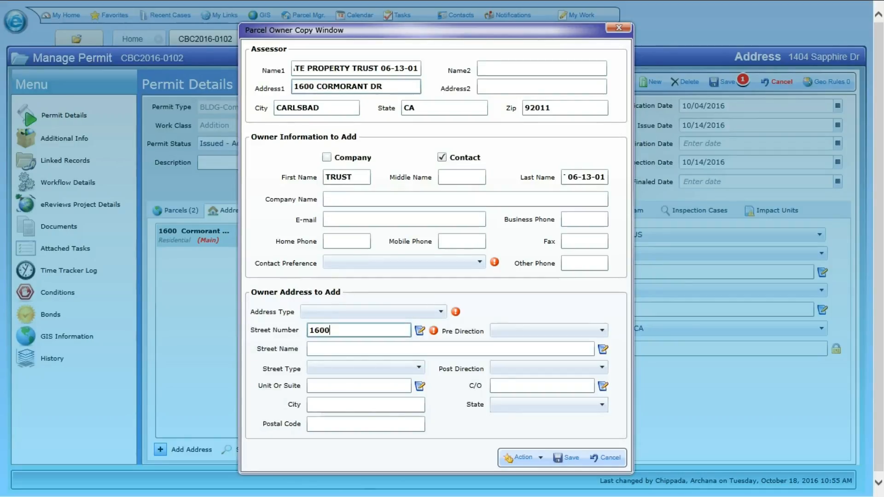
left_click_drag(316, 87, 369, 86)
key("ctrl+c")
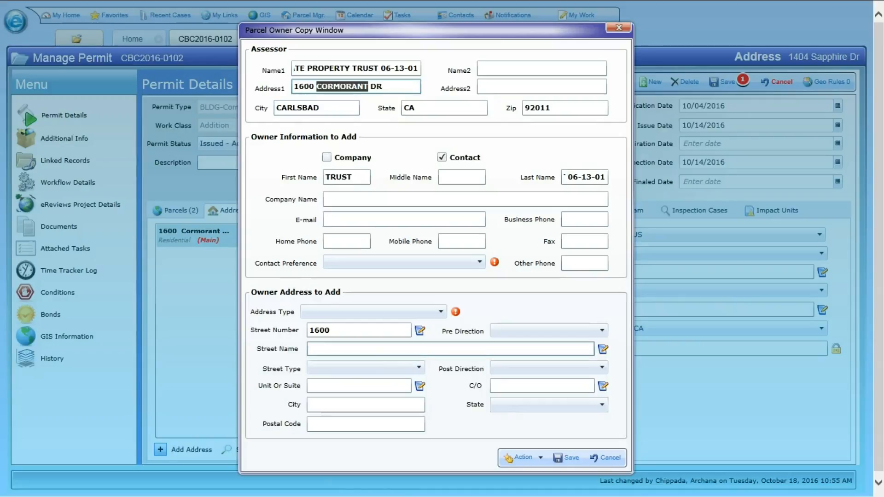
left_click(359, 348)
key("ctrl+v")
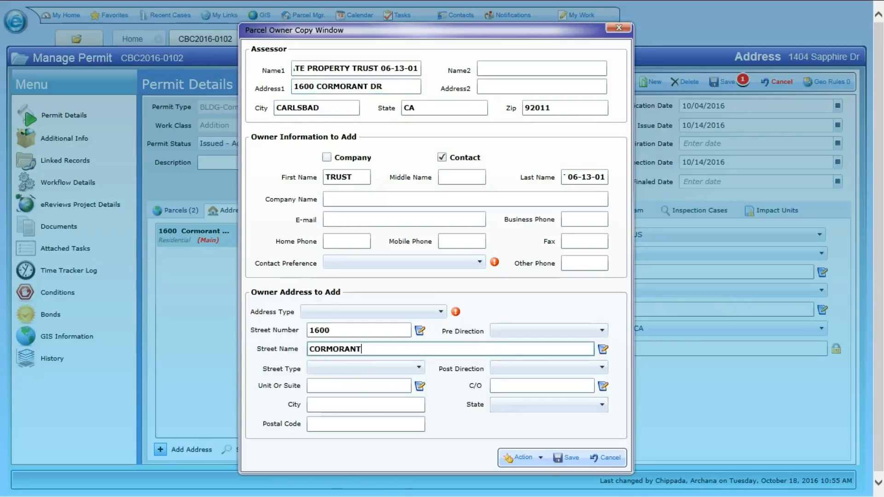
left_click(396, 367)
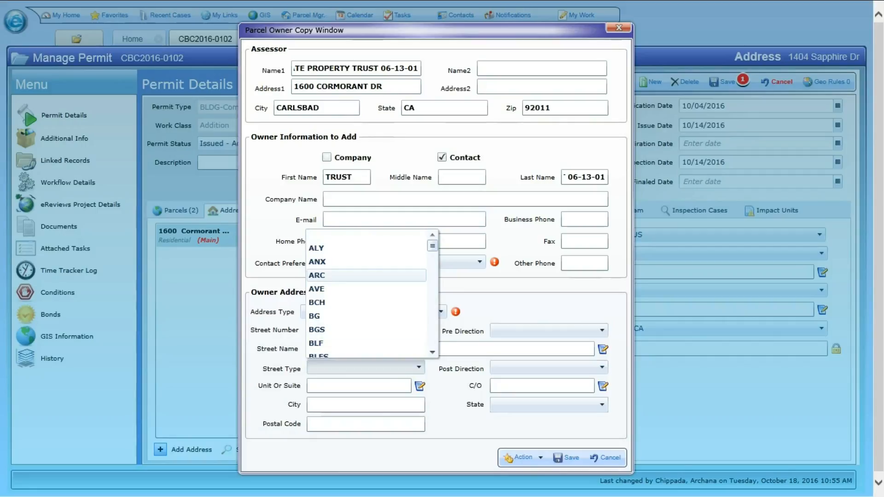
type("dr")
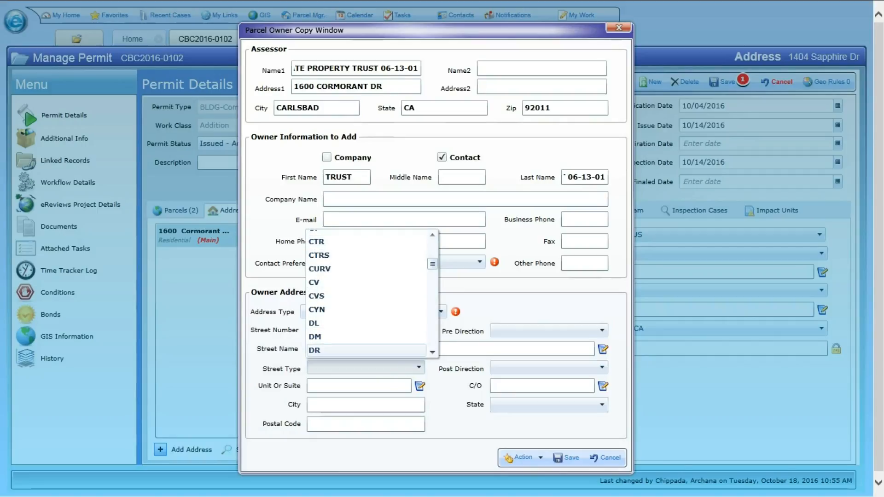
left_click(359, 351)
Copy the assessor's city and postal code, choose state CA, and set contact preference to Address.
left_click_drag(320, 108, 275, 108)
key("ctrl+c")
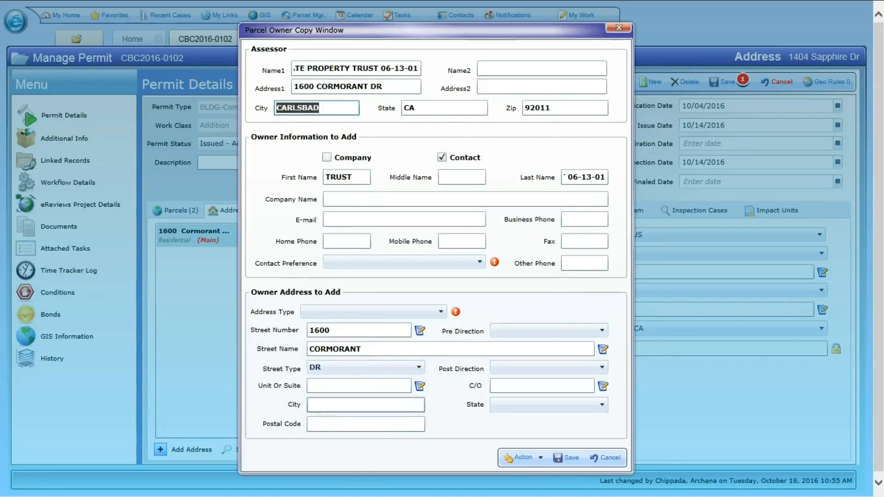
left_click(340, 405)
key("ctrl+v")
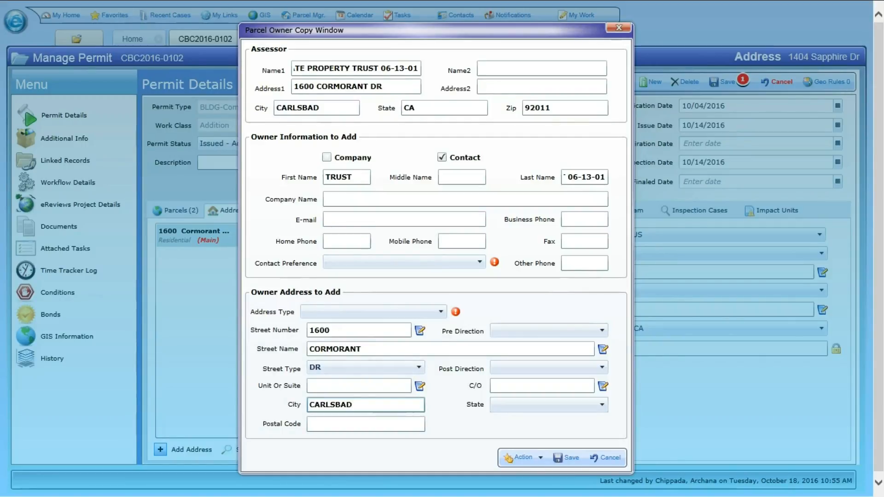
left_click(547, 405)
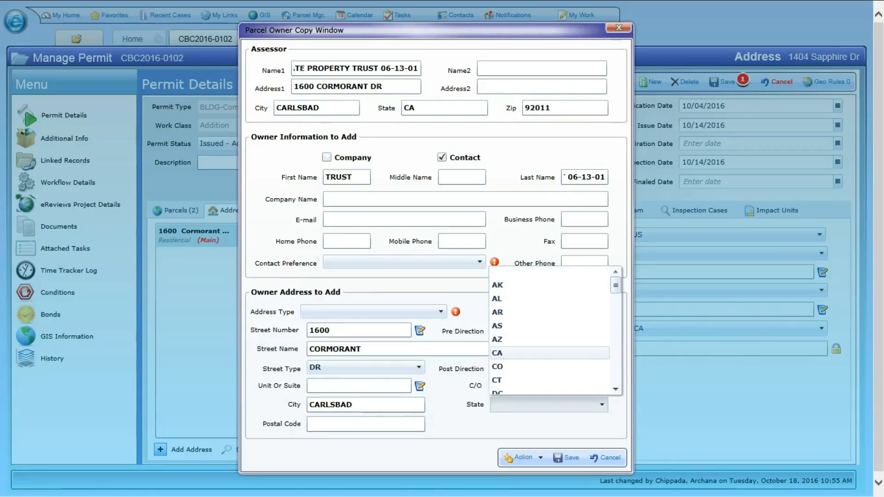
left_click(529, 353)
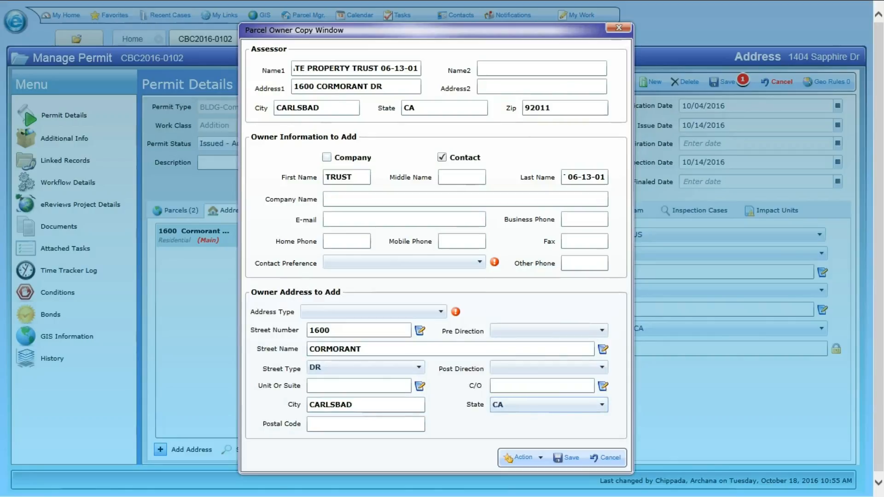
double_click(524, 108)
key("ctrl+c")
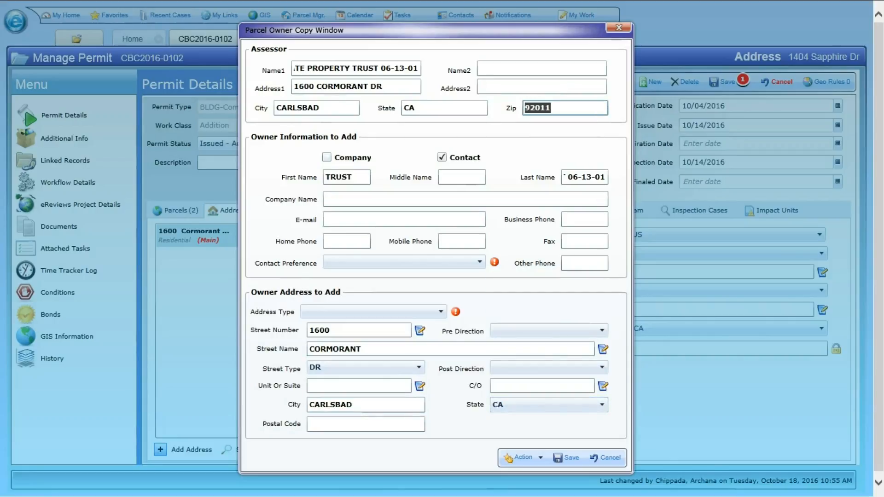
left_click(350, 423)
key("ctrl+v")
left_click(479, 262)
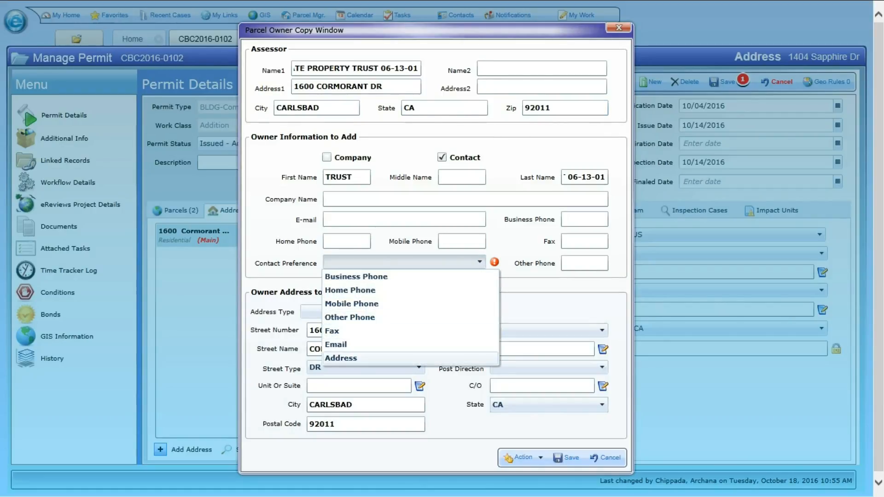
left_click(359, 358)
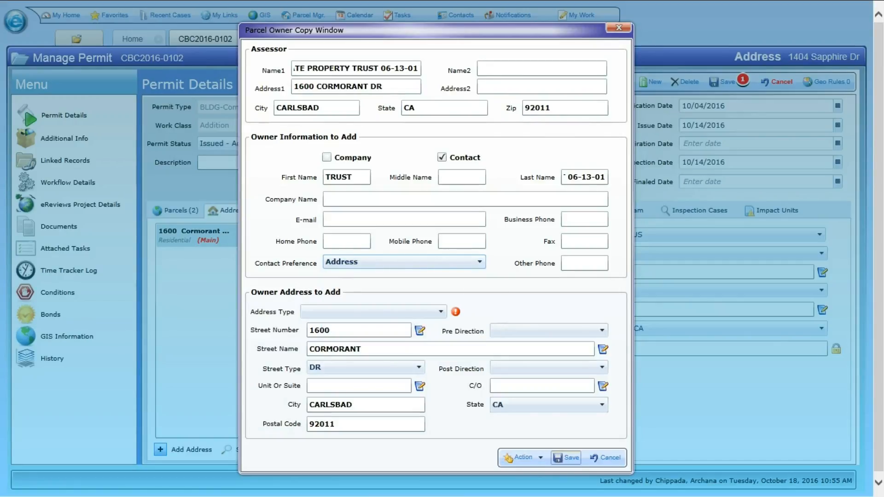
Set the owner's address type to Mailing after the save reports it missing.
left_click(565, 457)
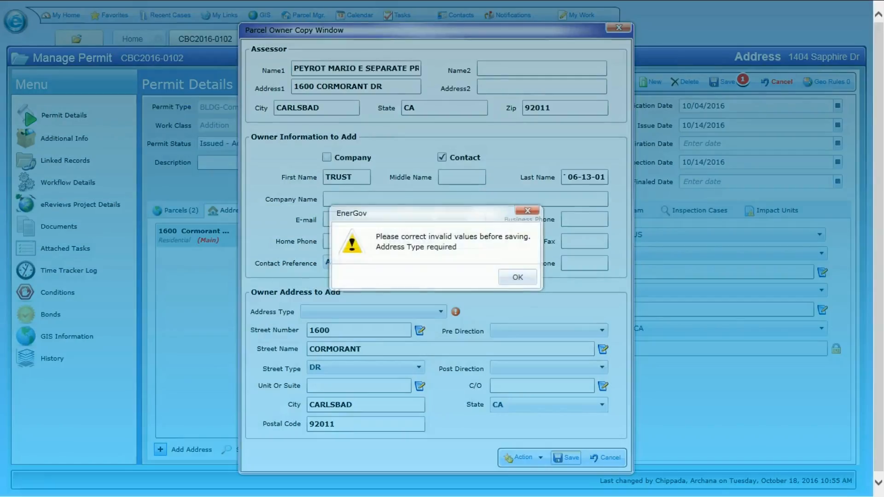
left_click(517, 277)
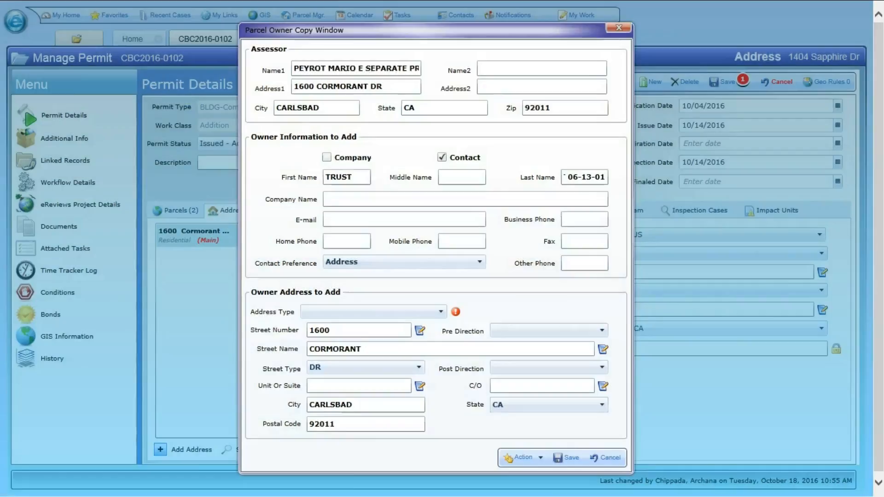
left_click(373, 312)
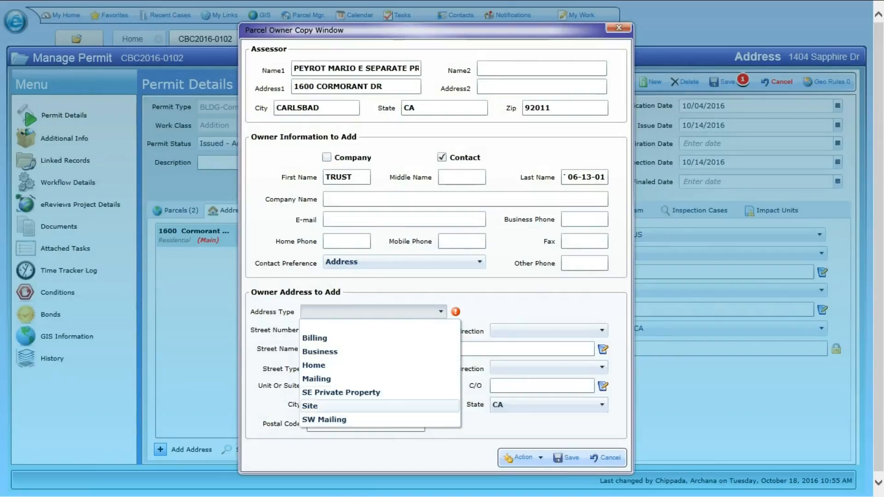
left_click(316, 378)
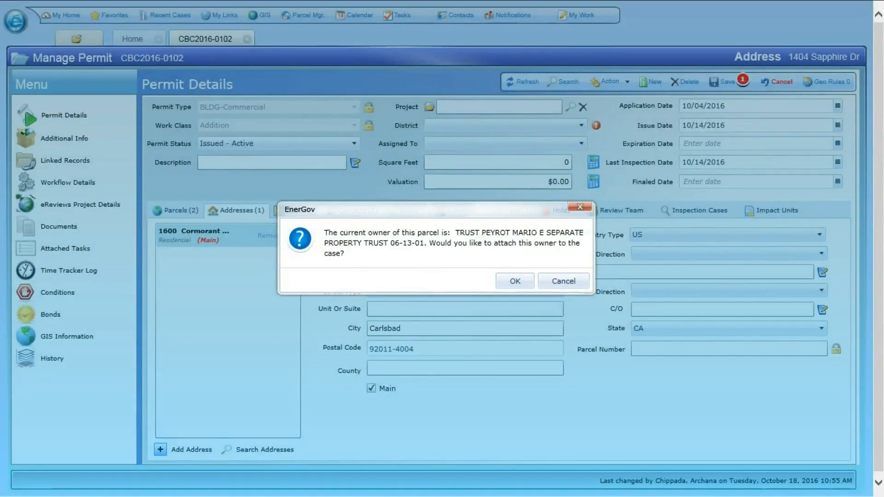
left_click(563, 281)
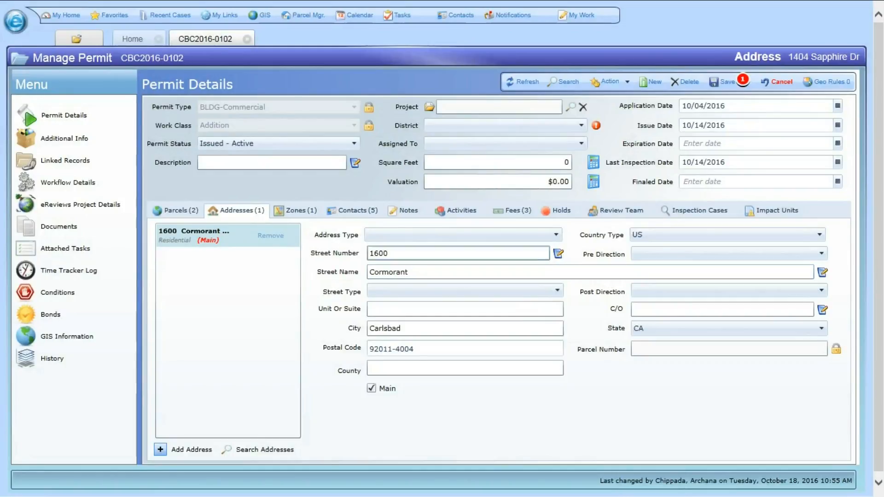
left_click(270, 236)
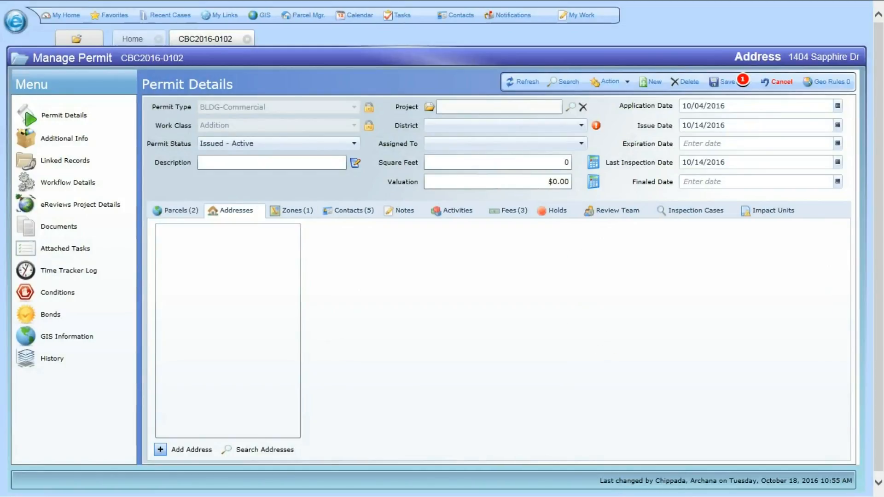
left_click(261, 449)
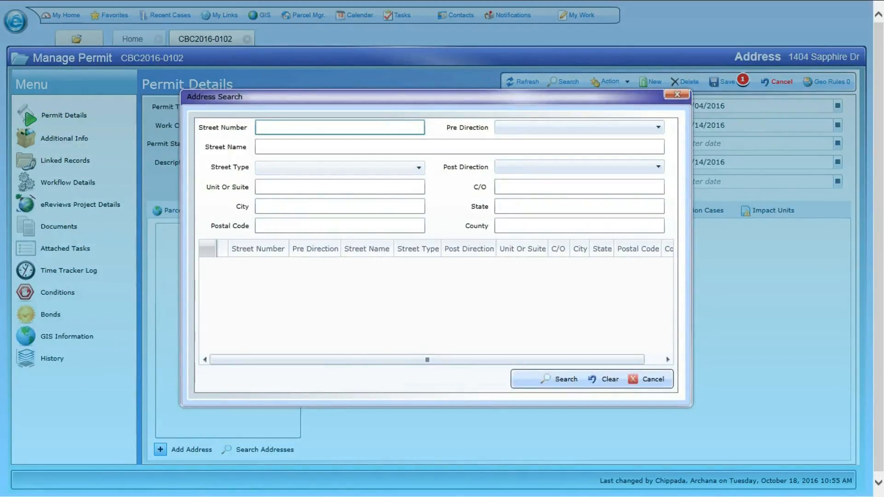
key("Tab")
key("Tab")
key("Return")
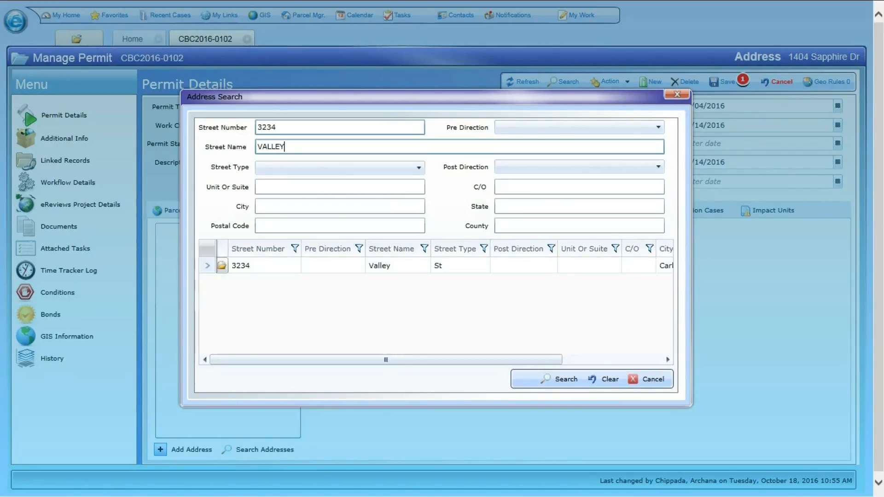
left_click(222, 265)
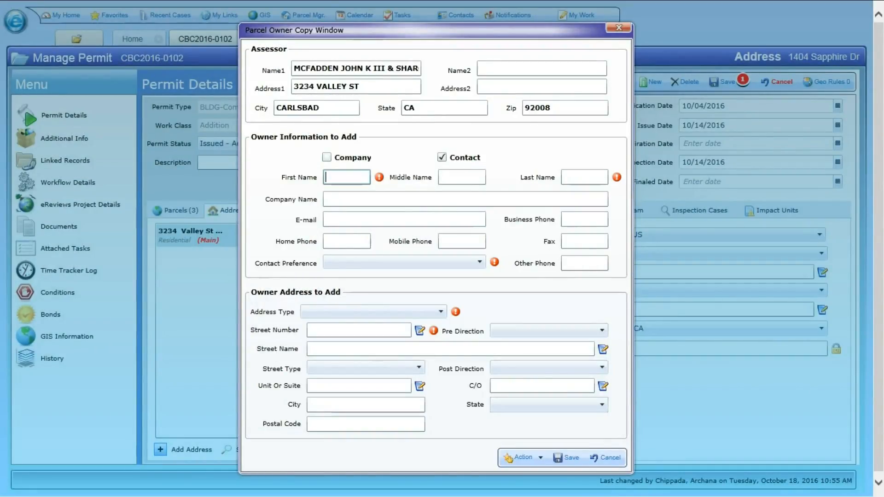
Enter first name COOWNER and paste the assessor owner name as the last name.
type("COOWNER")
double_click(317, 69)
key("ctrl+a")
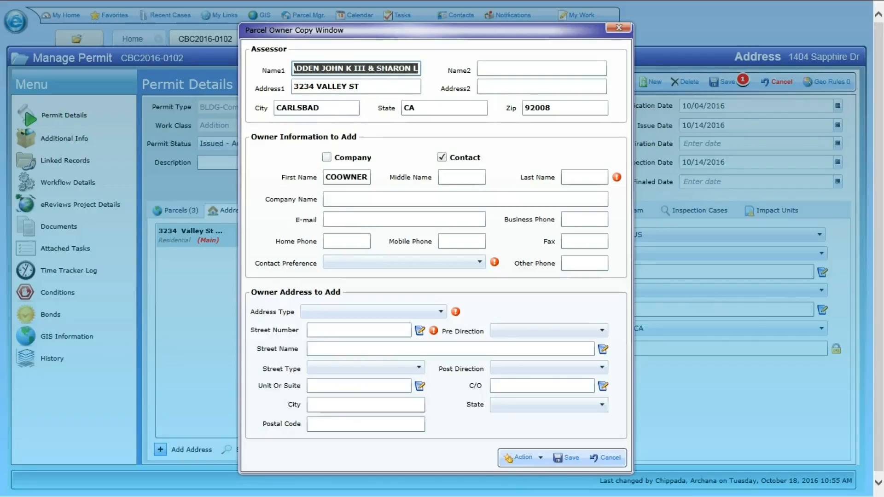
left_click(584, 177)
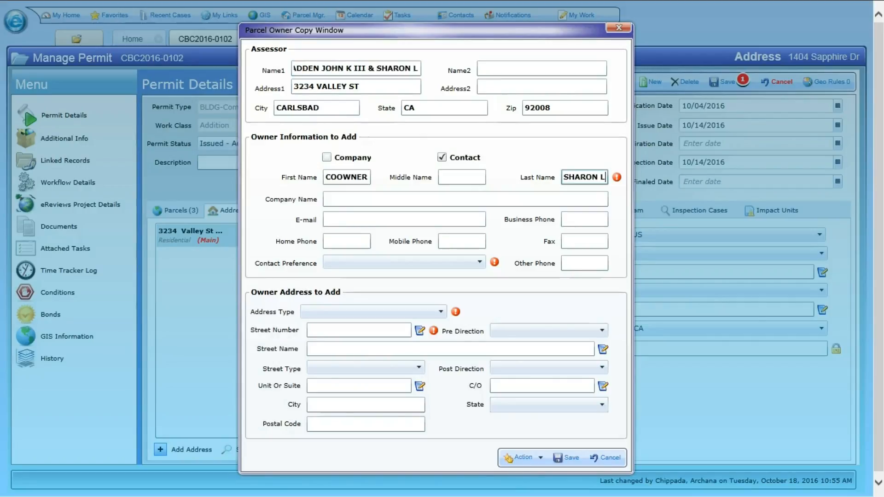
double_click(309, 87)
key("ctrl+c")
left_click(359, 330)
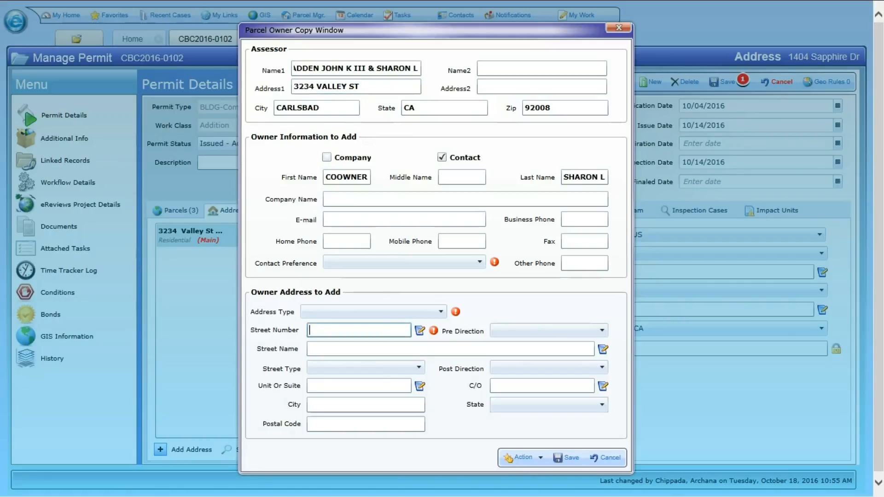
key("ctrl+v")
left_click(368, 349)
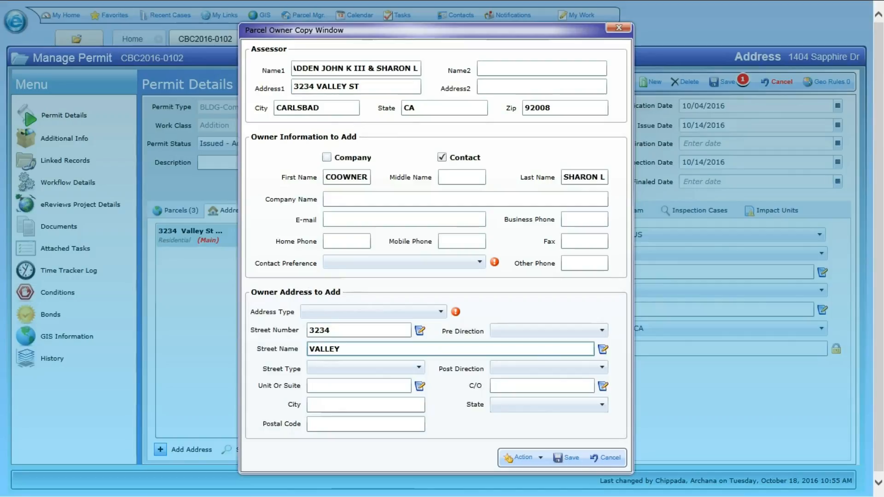
left_click(365, 368)
type("ST")
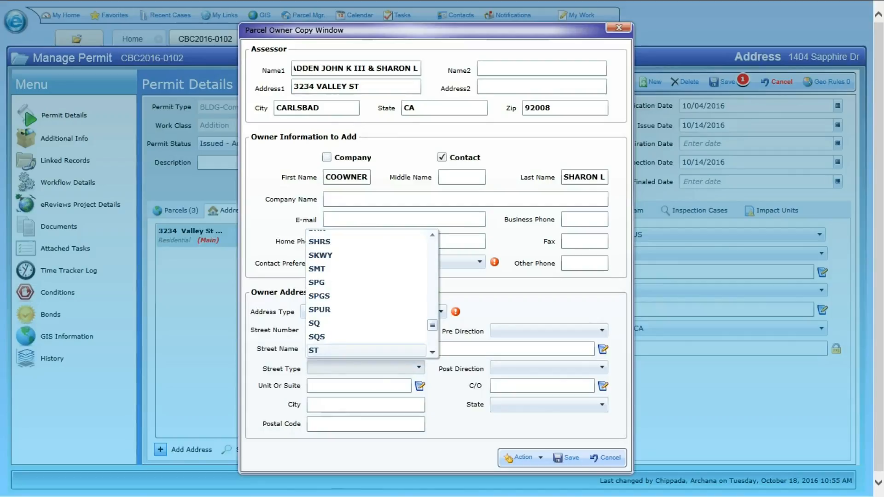
key("Return")
left_click(365, 405)
type("c")
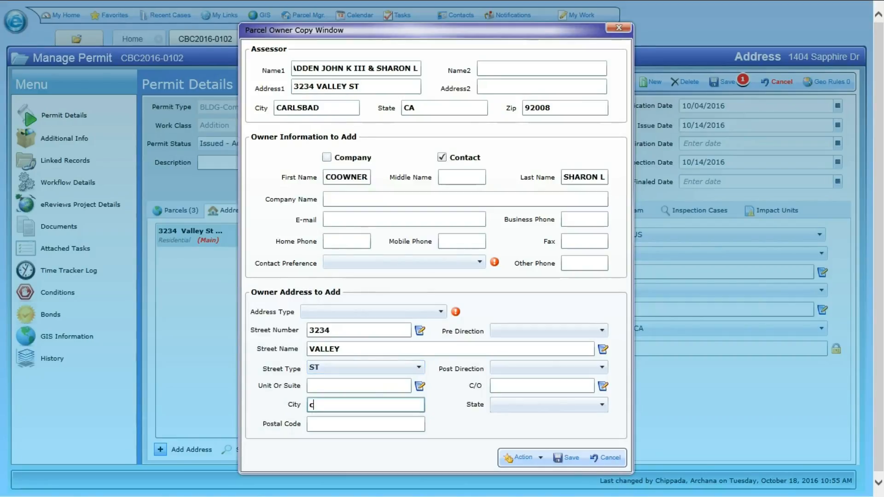
type("ARLSBAD")
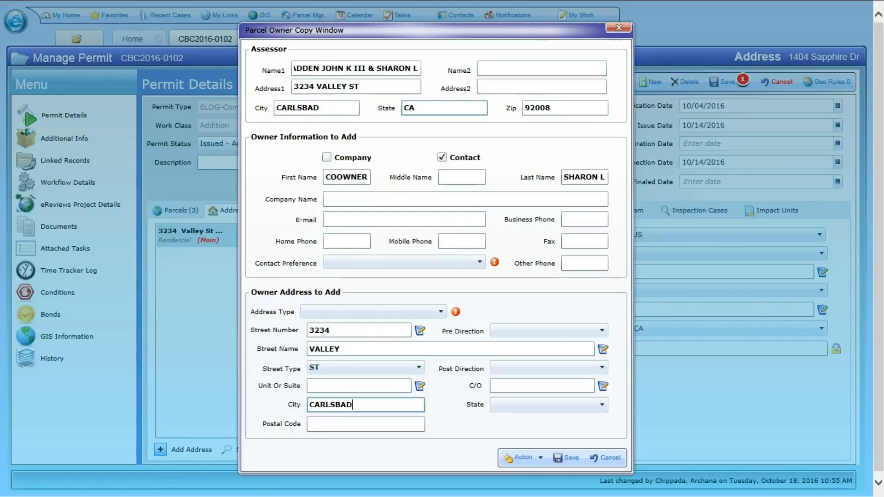
left_click(548, 405)
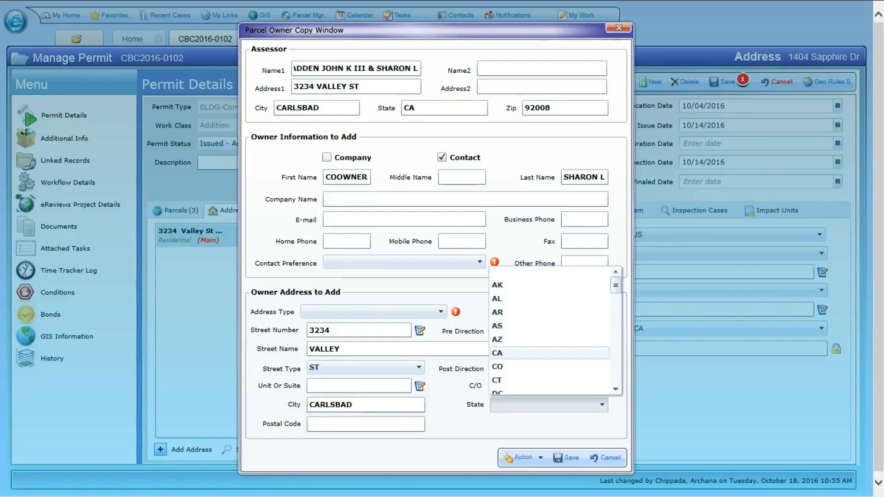
left_click(549, 353)
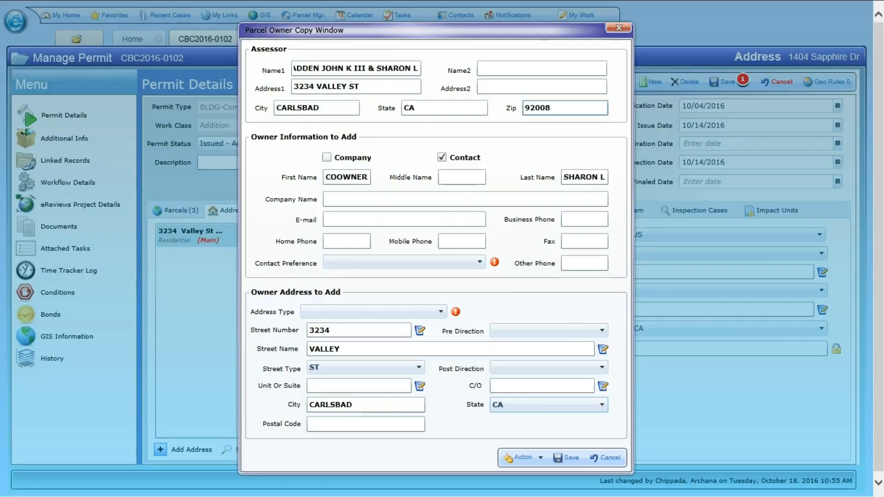
Copy postal code 92008 from the assessor data into the owner's Postal Code.
left_click_drag(525, 109, 551, 109)
key("ctrl+c")
left_click(340, 424)
key("ctrl+v")
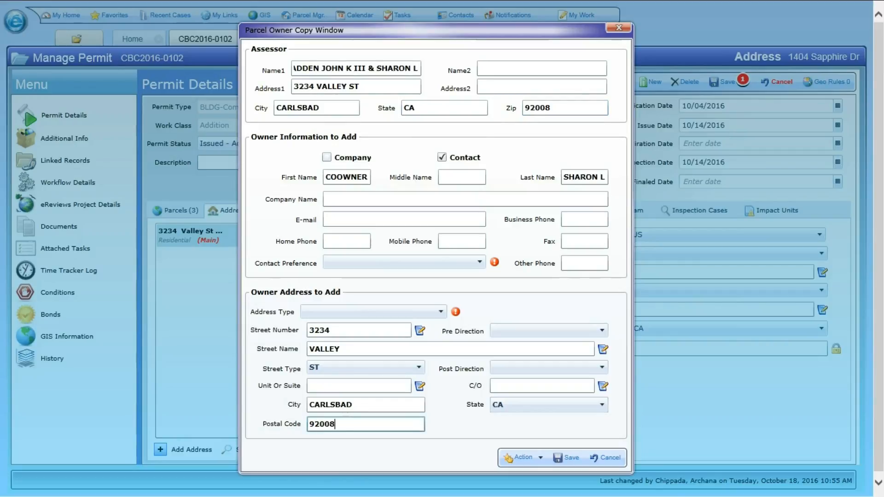
Set address type to Mailing and contact preference to Address, then save the owner.
left_click(374, 311)
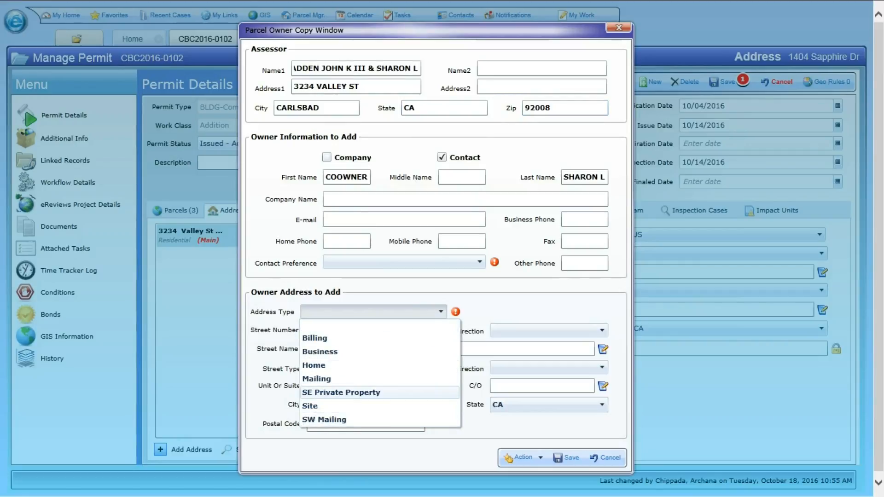
left_click(345, 378)
left_click(479, 261)
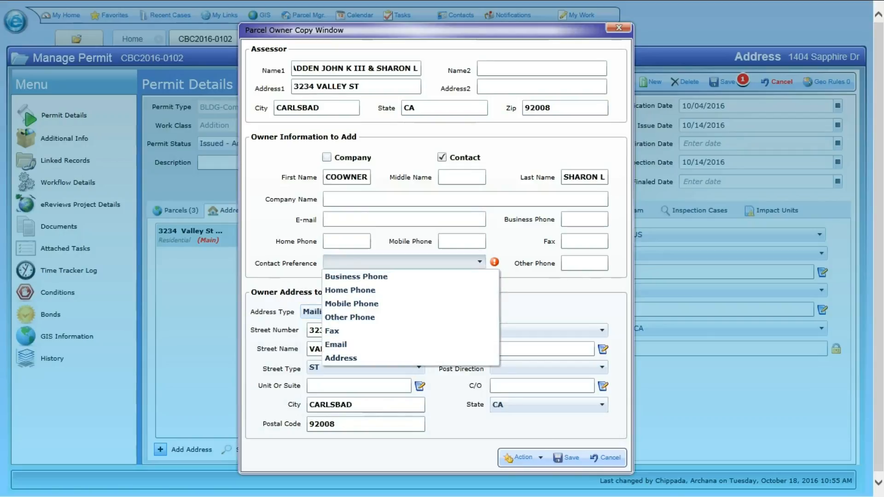
left_click(345, 359)
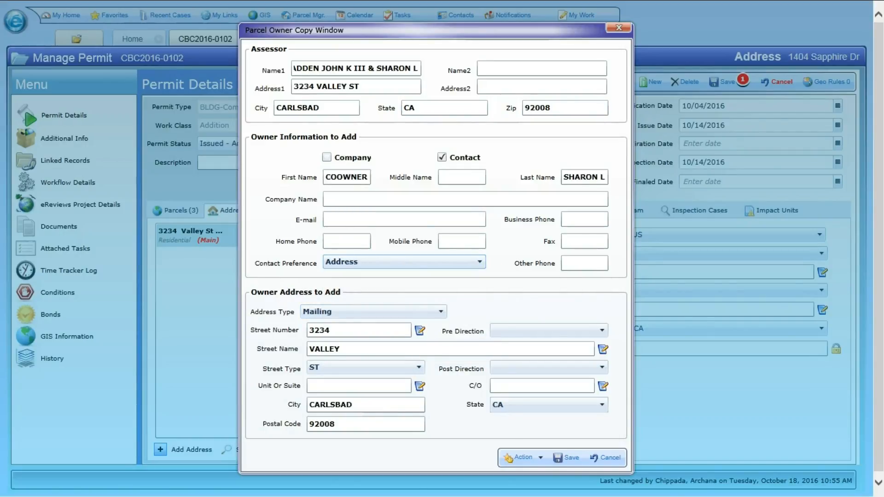
left_click(567, 458)
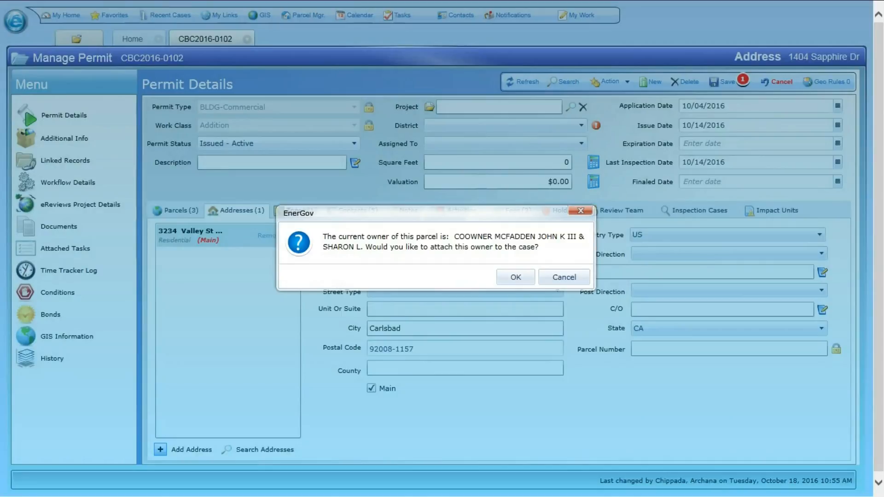
Attach the owner to CBC2016-0102 and set the COOWNER contact type to Tenant Name.
left_click(516, 277)
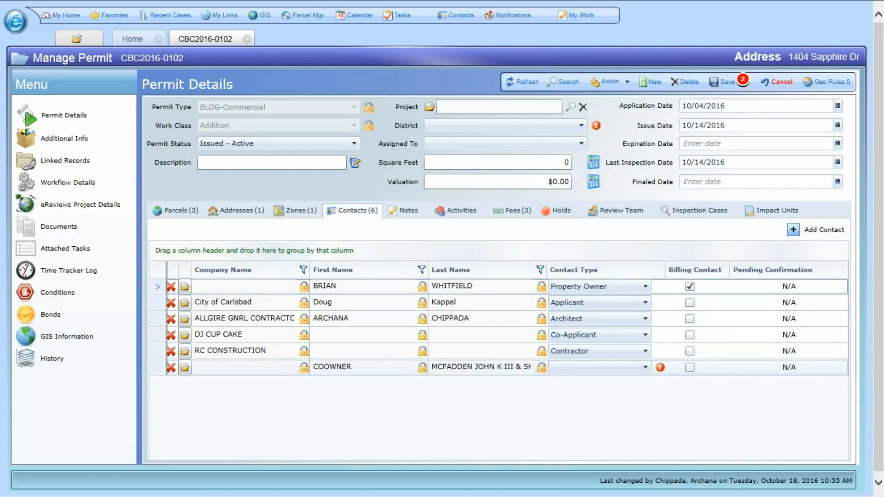
double_click(331, 367)
left_click(644, 368)
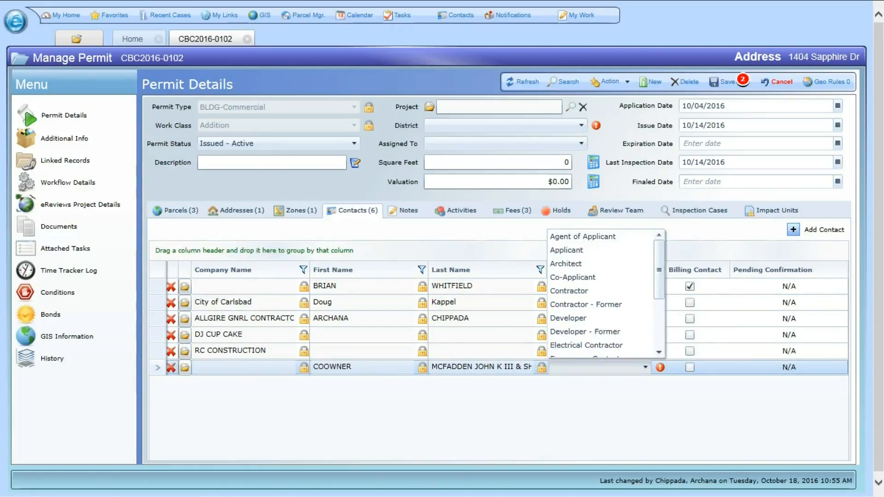
scroll(598, 322, "down", 3)
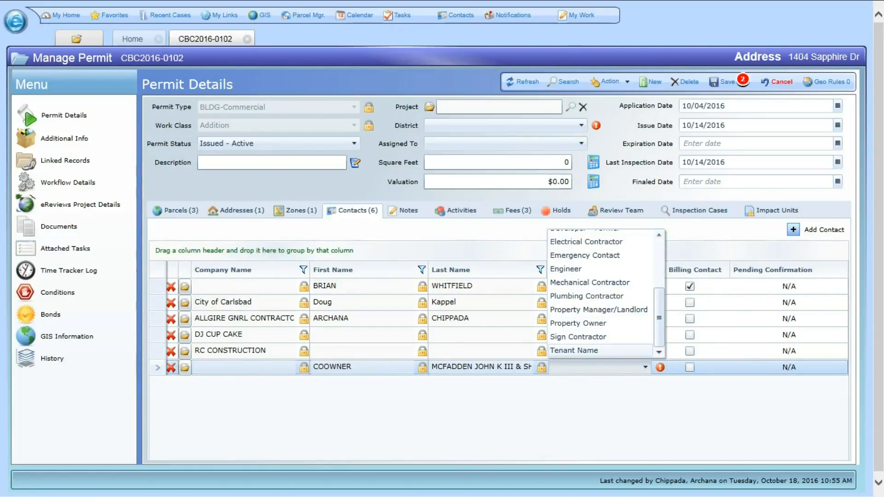
left_click(574, 350)
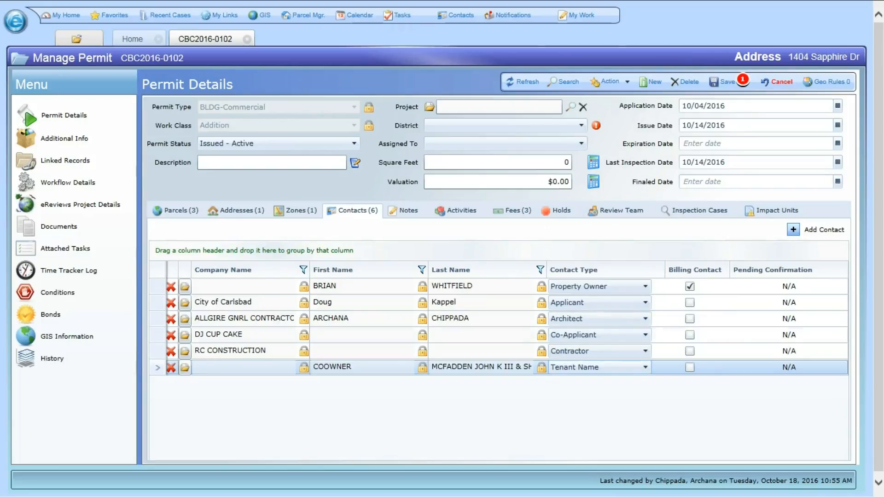